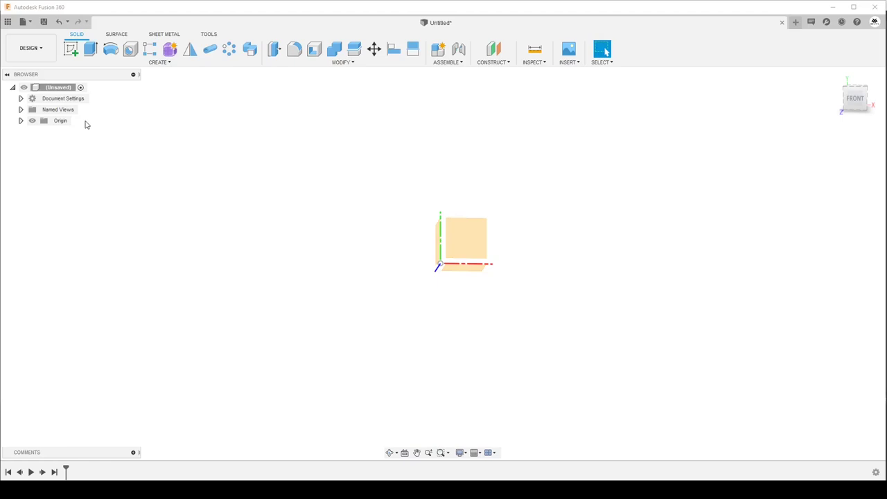
Start a new sketch on the front (XY) origin plane
{"action": "left_click", "coordinate": [71, 49]}
{"action": "left_click", "coordinate": [477, 243]}
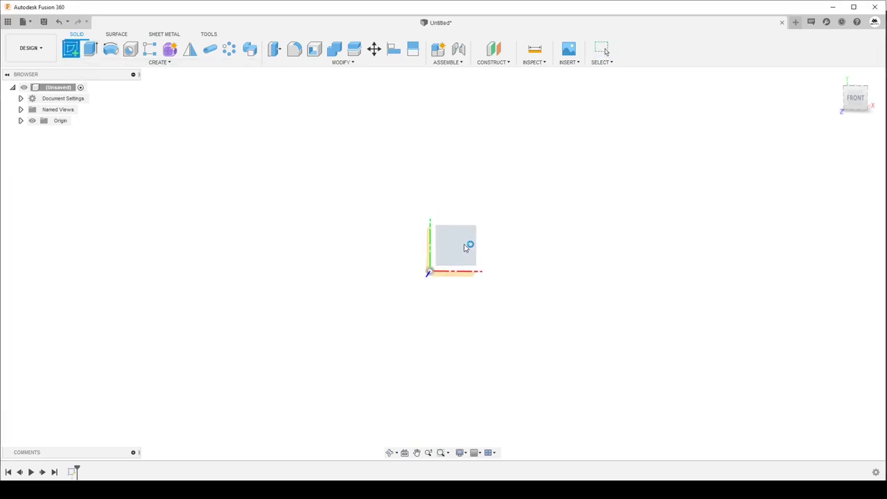
Draw a rectangle from the origin and dimension its width to 2000 mm
{"action": "left_click", "coordinate": [90, 50]}
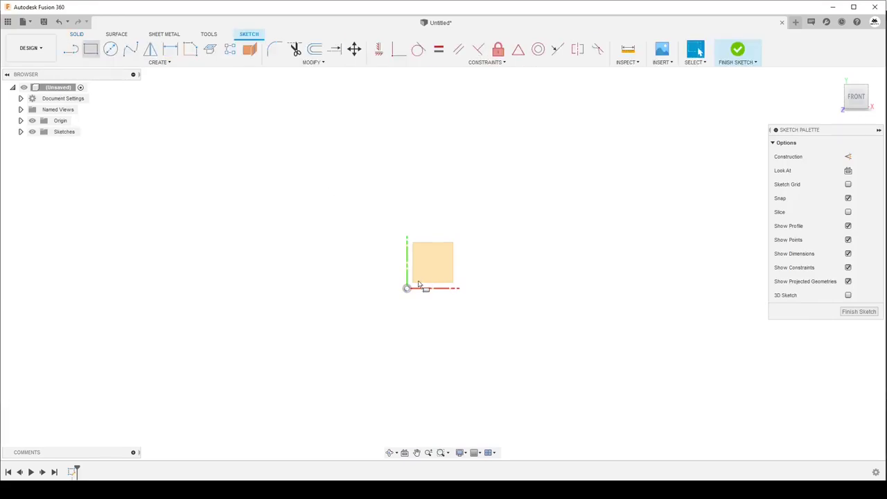
{"action": "left_click", "coordinate": [407, 288]}
{"action": "left_click", "coordinate": [751, 238]}
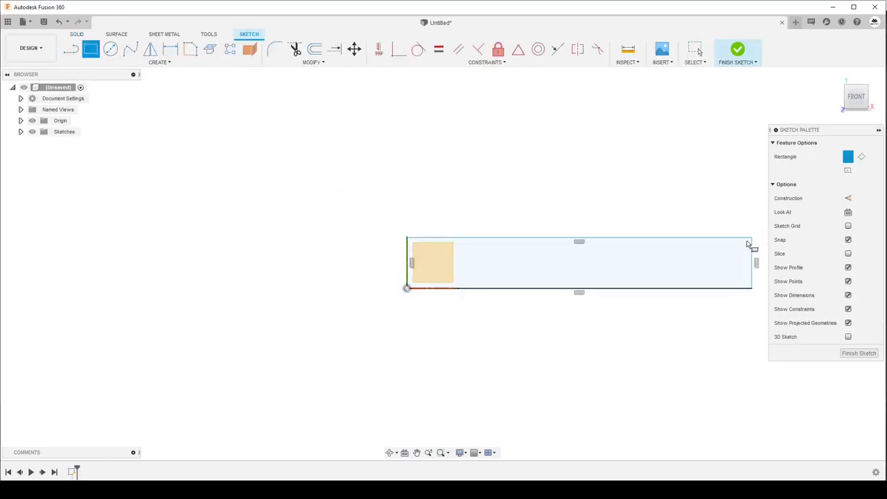
{"action": "key", "text": "d"}
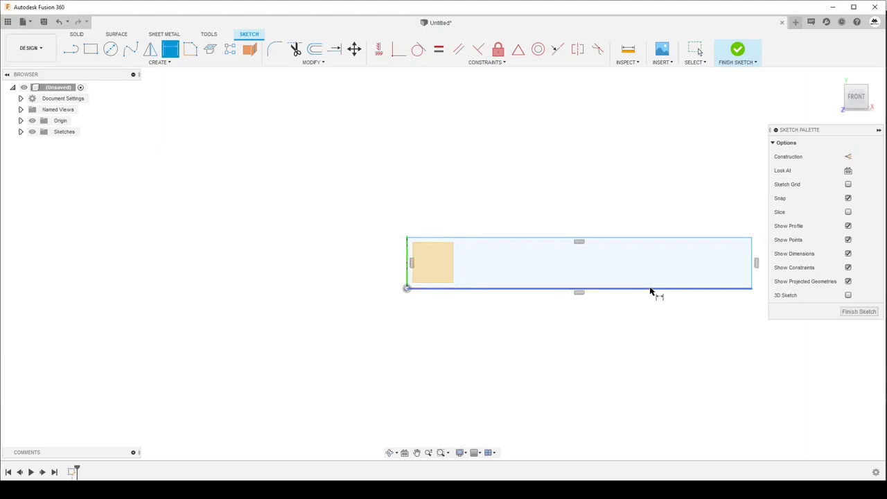
{"action": "left_click", "coordinate": [652, 289]}
{"action": "left_click", "coordinate": [650, 323]}
{"action": "type", "text": "2000"}
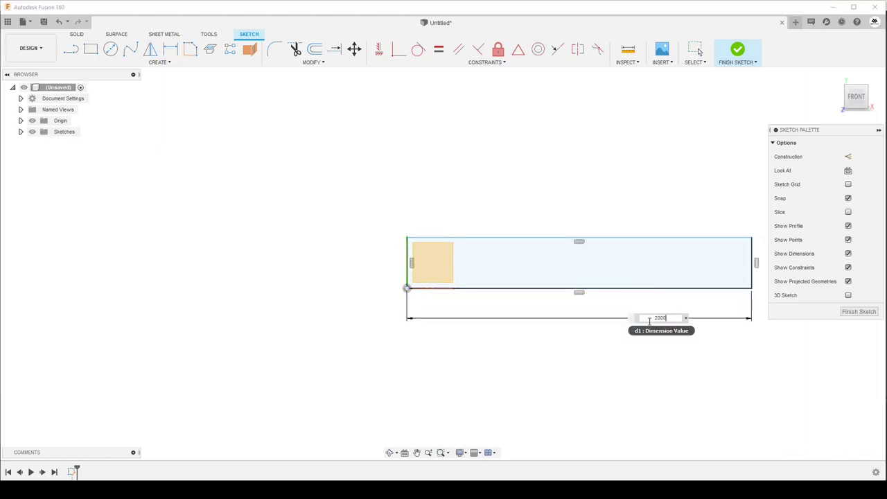
{"action": "key", "text": "Return"}
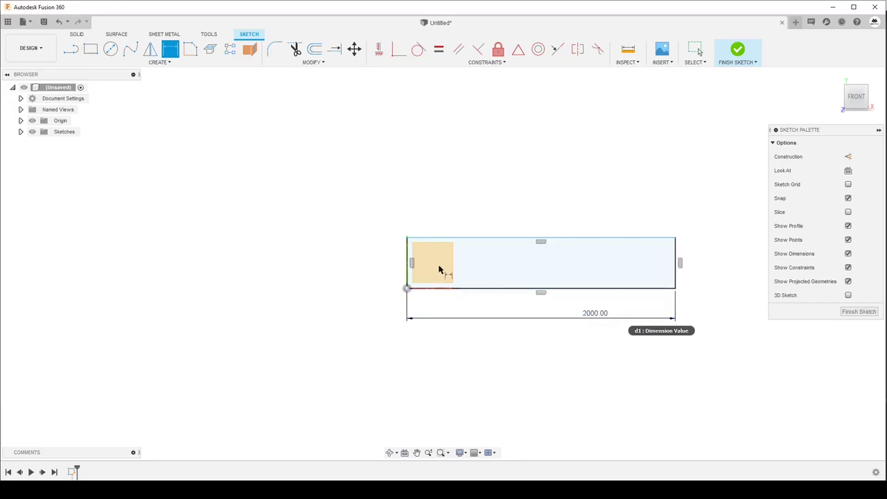
Dimension the rectangle's height as the named value d = 20 mm
{"action": "left_click", "coordinate": [409, 263]}
{"action": "left_click", "coordinate": [370, 283]}
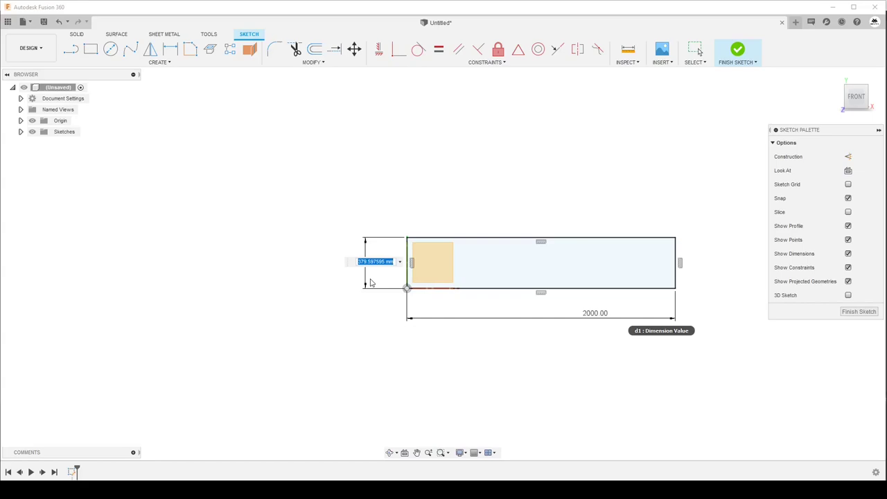
{"action": "type", "text": "d1/100"}
{"action": "key", "text": "Return"}
{"action": "scroll", "coordinate": [370, 283], "scroll_direction": "up", "scroll_amount": 2}
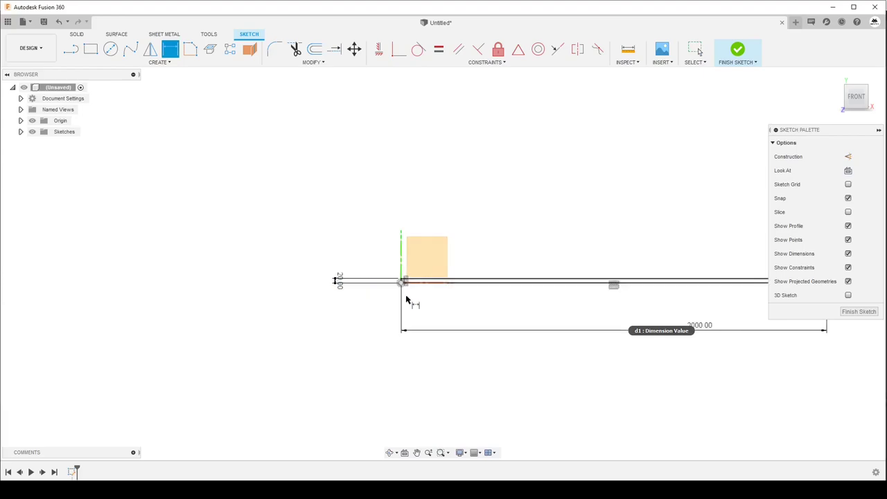
{"action": "scroll", "coordinate": [371, 291], "scroll_direction": "up", "scroll_amount": 3}
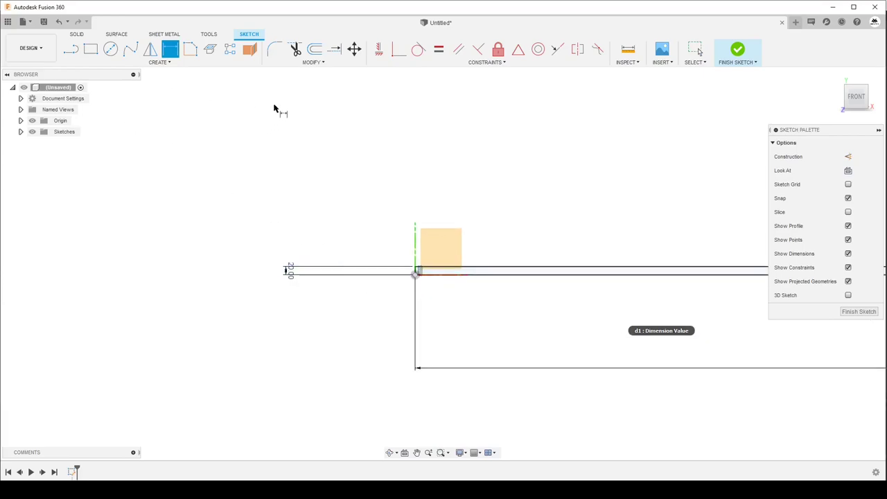
Draw a small square up-left of the strip and dimension its height
{"action": "left_click", "coordinate": [91, 50]}
{"action": "left_click", "coordinate": [166, 167]}
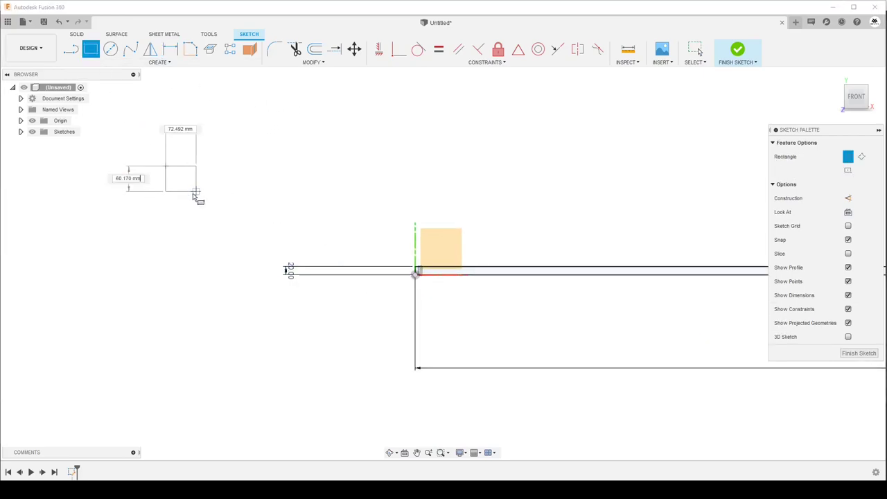
{"action": "left_click", "coordinate": [194, 196]}
{"action": "key", "text": "d"}
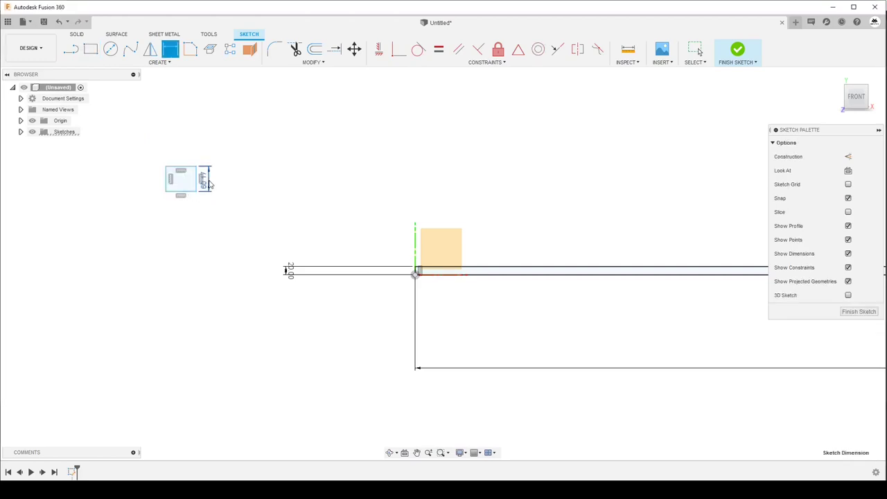
{"action": "left_click", "coordinate": [209, 184]}
{"action": "type", "text": "50.69988"}
{"action": "key", "text": "Return"}
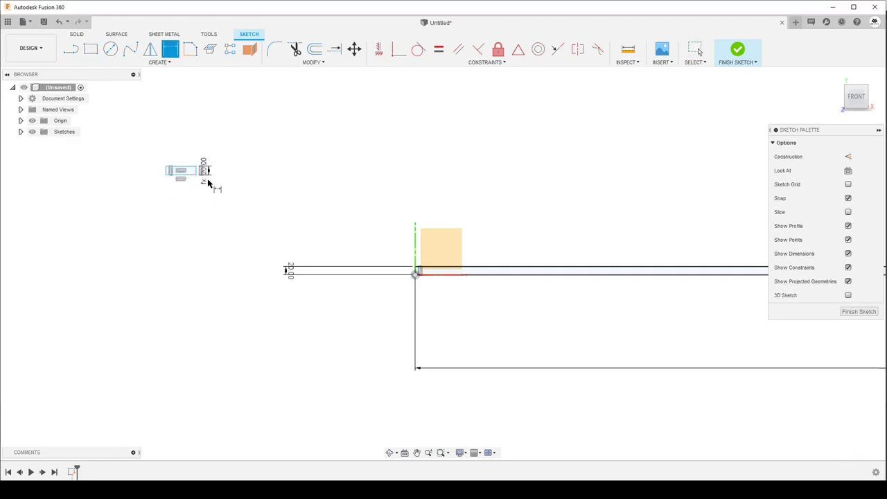
Dimension the small square's width so both sides are driven by d (20 mm)
{"action": "left_click", "coordinate": [183, 170]}
{"action": "left_click", "coordinate": [184, 190]}
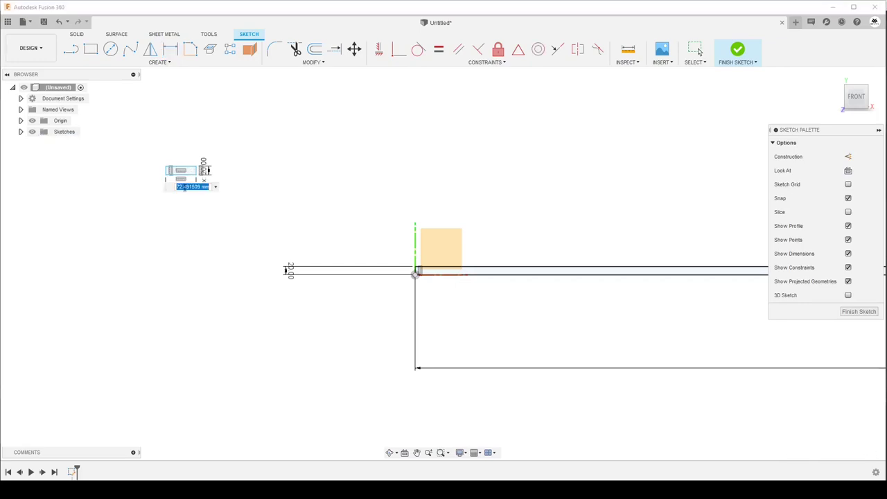
{"action": "type", "text": "20r"}
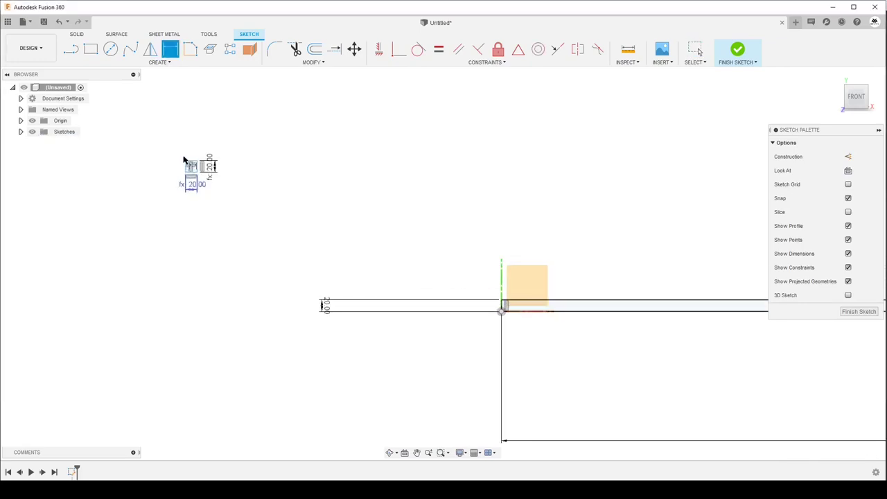
{"action": "scroll", "coordinate": [194, 160], "scroll_direction": "down", "scroll_amount": 3}
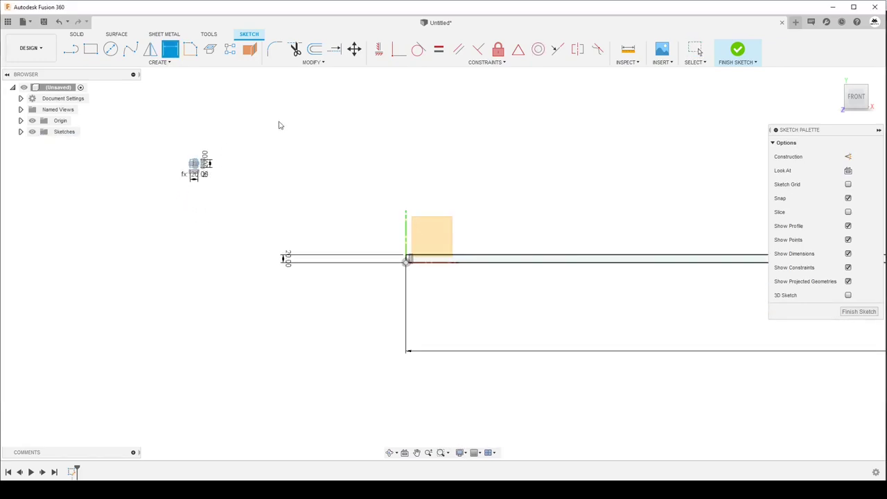
{"action": "key", "text": "Escape"}
{"action": "left_click", "coordinate": [314, 62]}
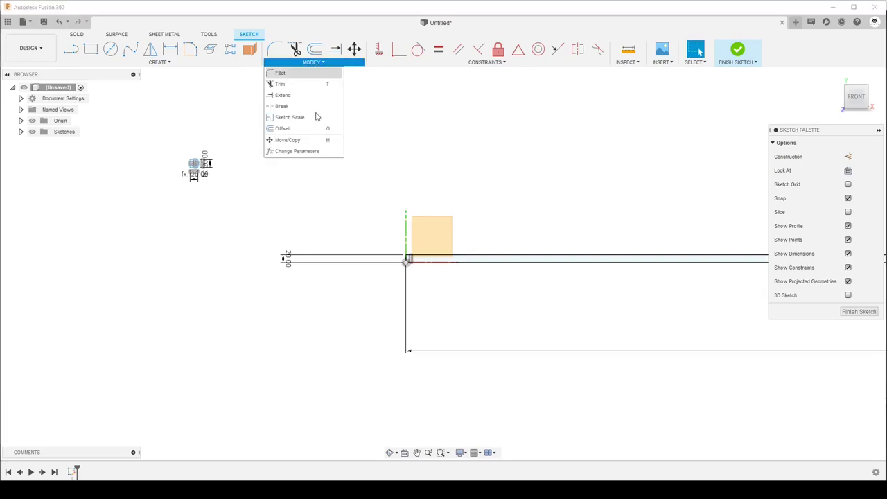
{"action": "left_click", "coordinate": [288, 151]}
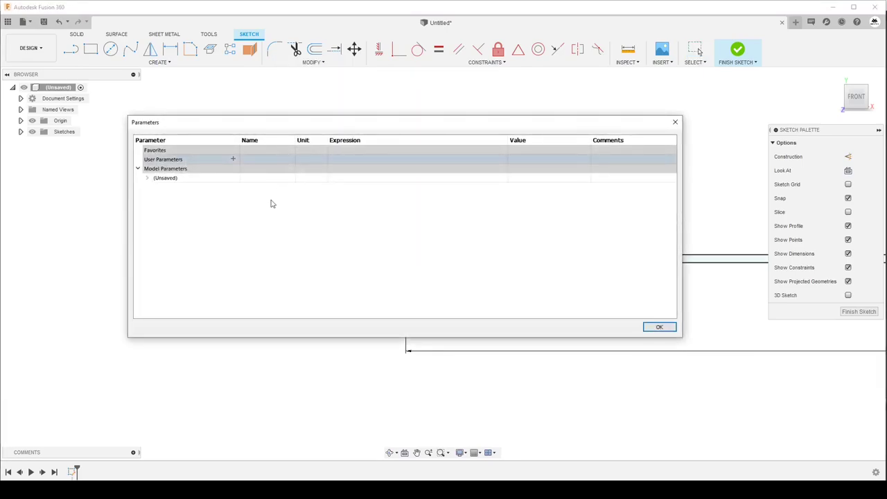
{"action": "left_click", "coordinate": [148, 178]}
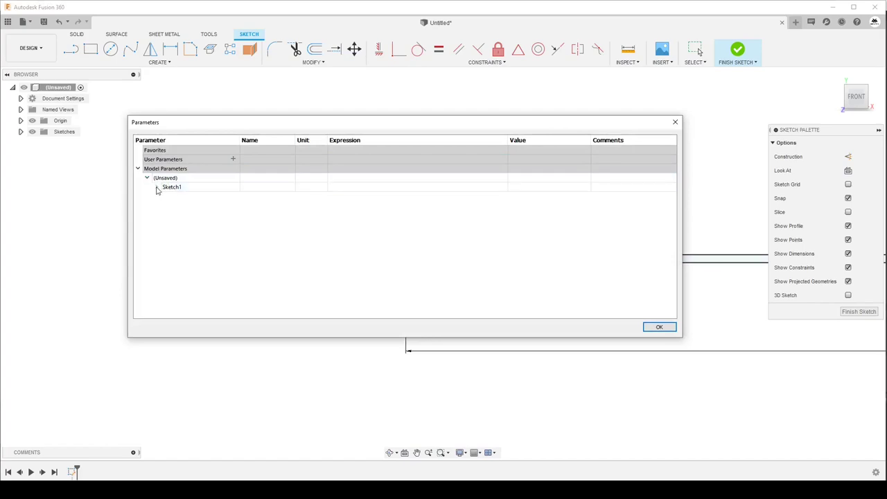
{"action": "left_click", "coordinate": [157, 187]}
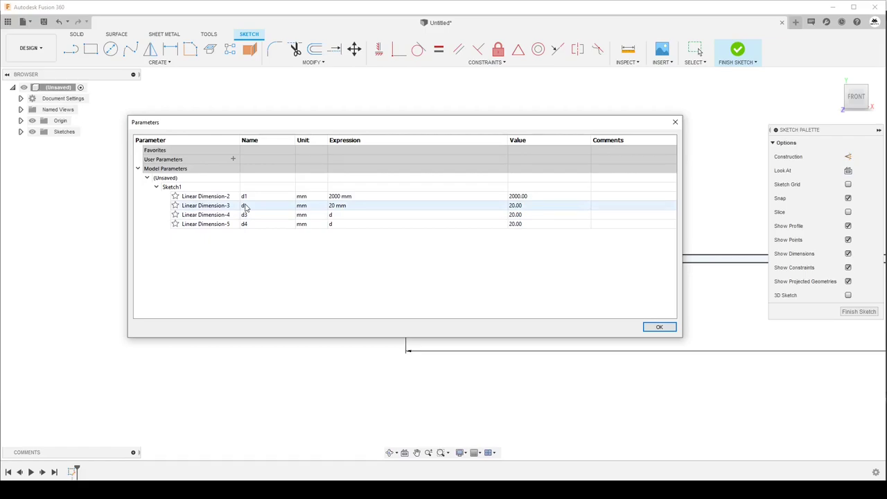
{"action": "double_click", "coordinate": [333, 206]}
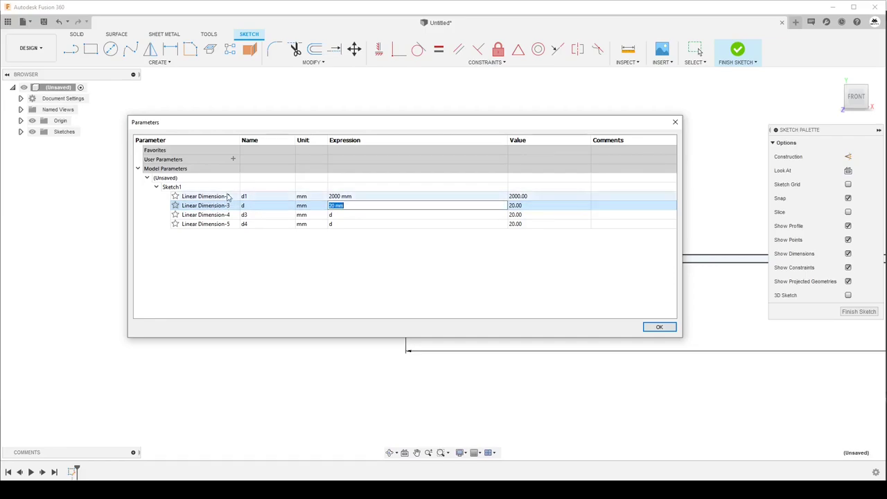
{"action": "left_click", "coordinate": [675, 122]}
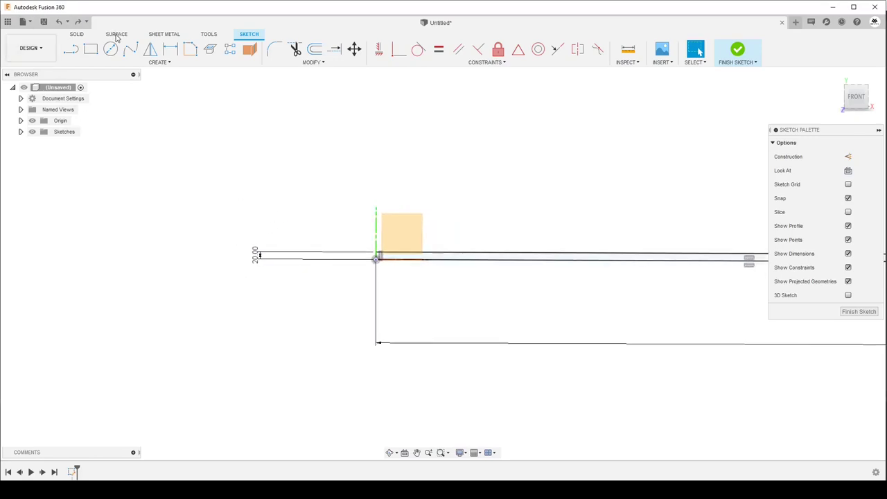
Draw a tall triangle near the strip's left end from a diagonal and a vertical line, then finish the sketch
{"action": "left_click", "coordinate": [69, 54]}
{"action": "middle_click_drag", "start_coordinate": [289, 228], "coordinate": [423, 301]}
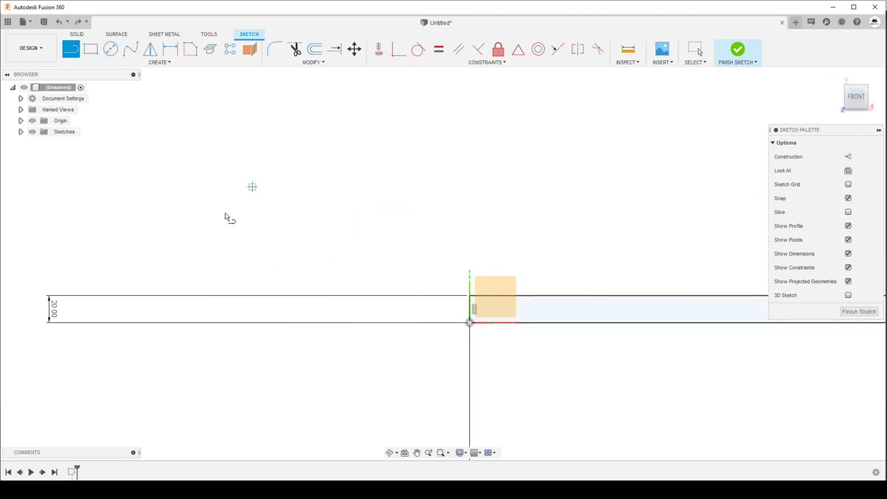
{"action": "scroll", "coordinate": [240, 222], "scroll_direction": "down", "scroll_amount": 3}
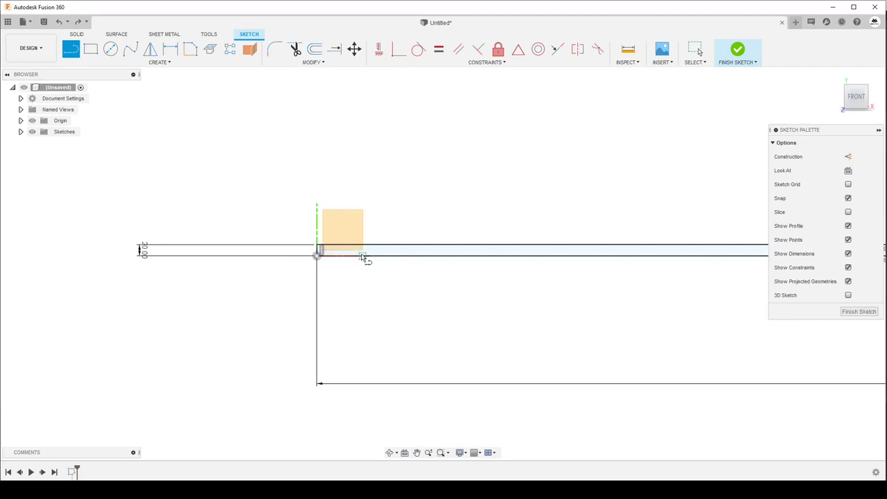
{"action": "left_click", "coordinate": [347, 229]}
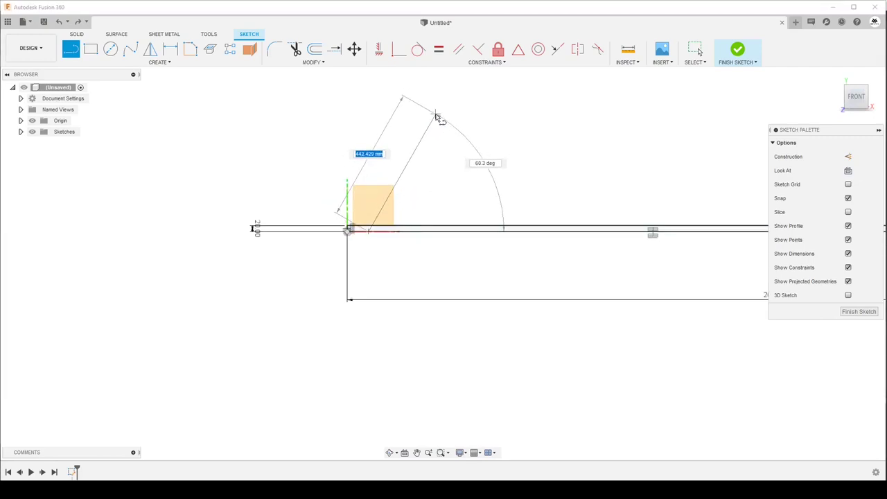
{"action": "left_click", "coordinate": [427, 130]}
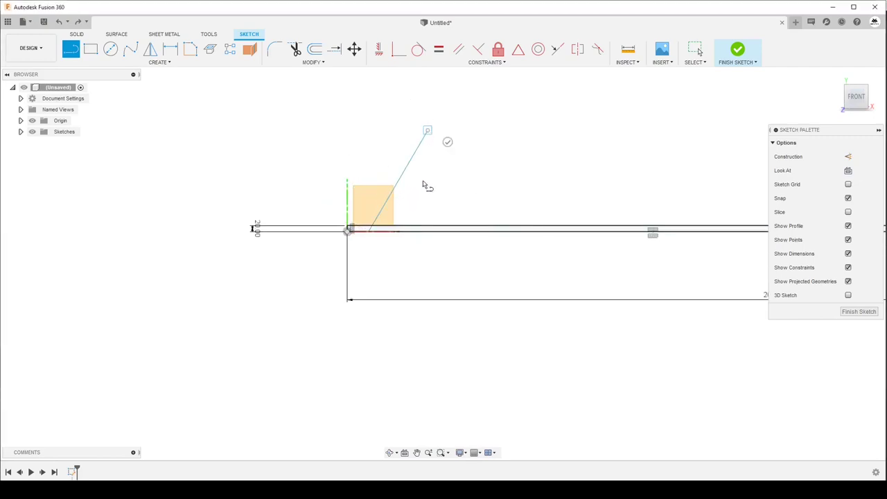
{"action": "double_click", "coordinate": [427, 228]}
{"action": "key", "text": "d"}
{"action": "scroll", "coordinate": [428, 236], "scroll_direction": "up", "scroll_amount": 3}
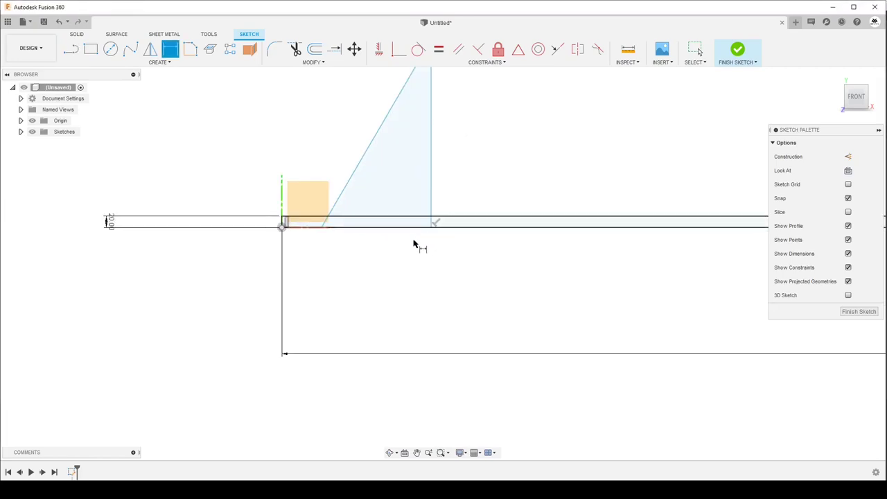
{"action": "left_click", "coordinate": [858, 311]}
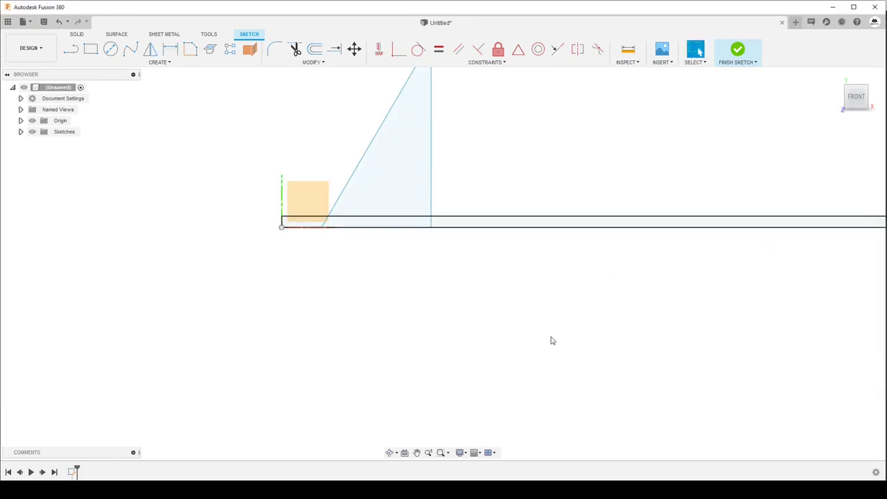
Revolve the strip and square profiles about the strip's bottom line into Body1, then expand Bodies and Sketches
{"action": "left_click", "coordinate": [112, 50]}
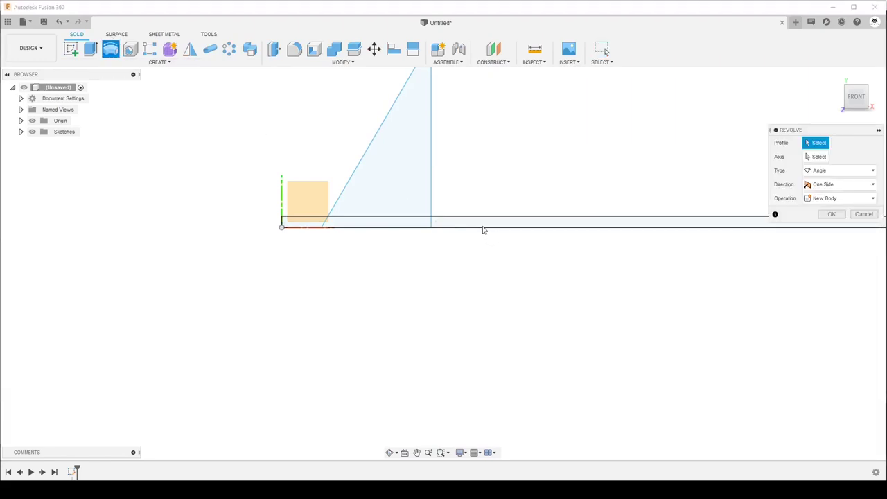
{"action": "left_click", "coordinate": [478, 222]}
{"action": "left_click", "coordinate": [338, 227]}
{"action": "left_click", "coordinate": [304, 222]}
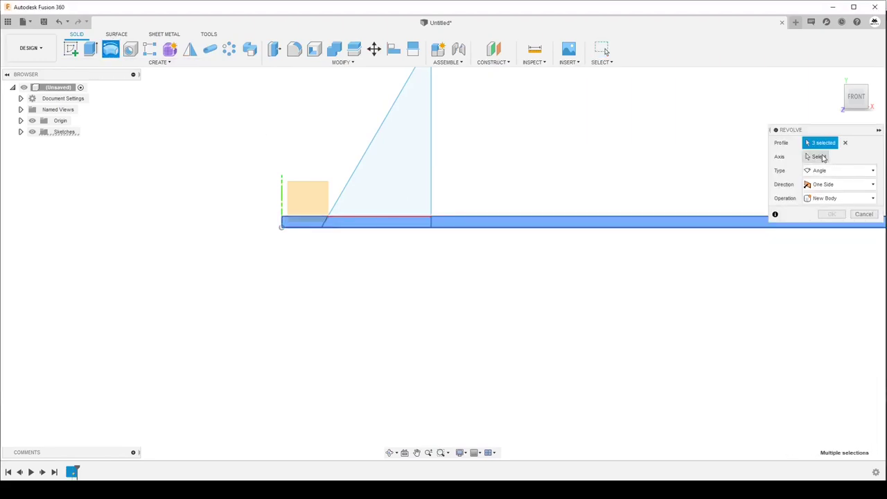
{"action": "left_click", "coordinate": [818, 157]}
{"action": "left_click", "coordinate": [594, 227]}
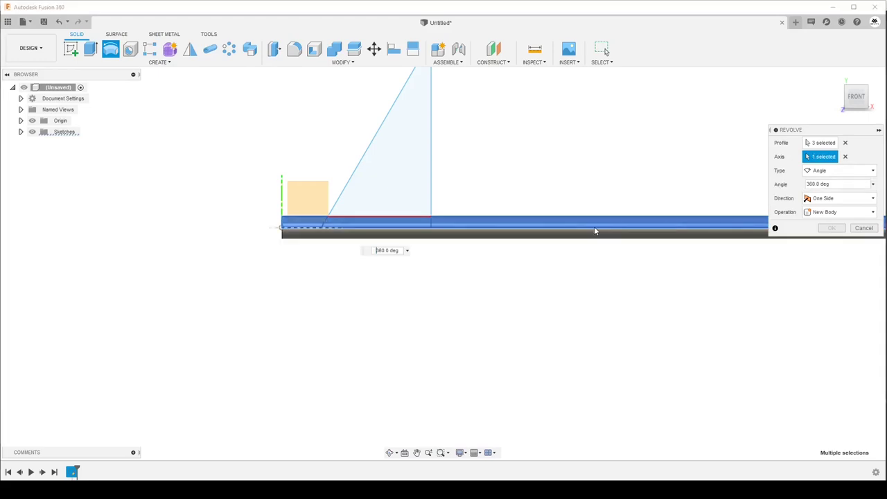
{"action": "left_click", "coordinate": [831, 227]}
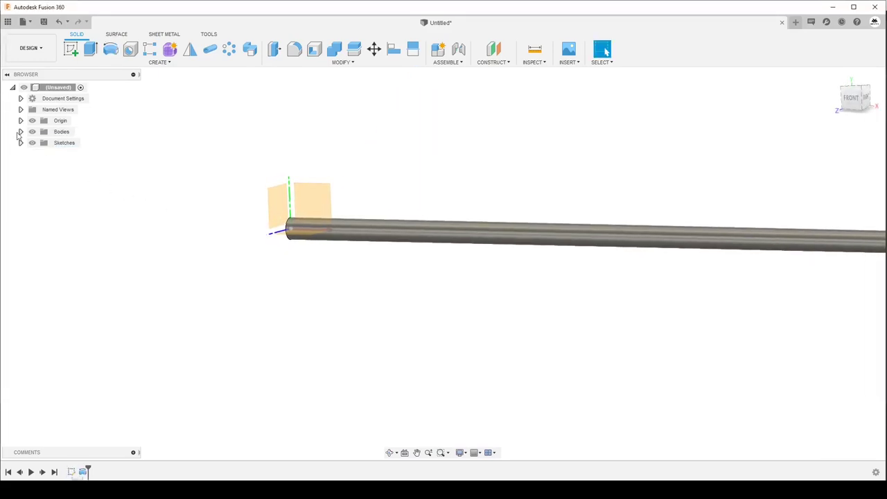
{"action": "left_click", "coordinate": [21, 131]}
{"action": "left_click", "coordinate": [20, 154]}
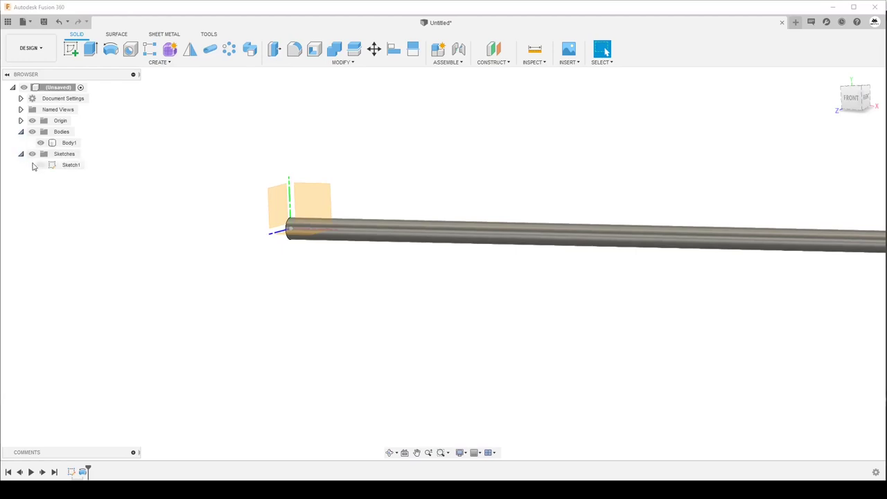
Reopen Sketch1 for editing from its Browser context menu
{"action": "right_click", "coordinate": [73, 168]}
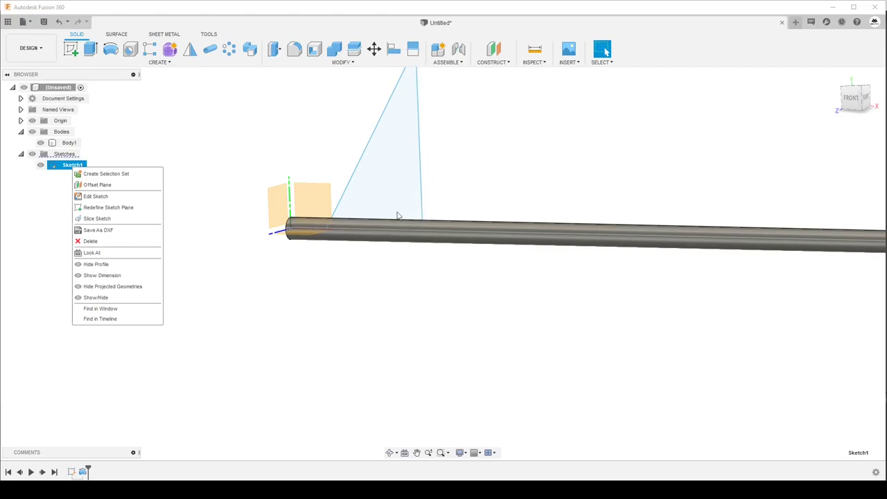
{"action": "left_click", "coordinate": [102, 200]}
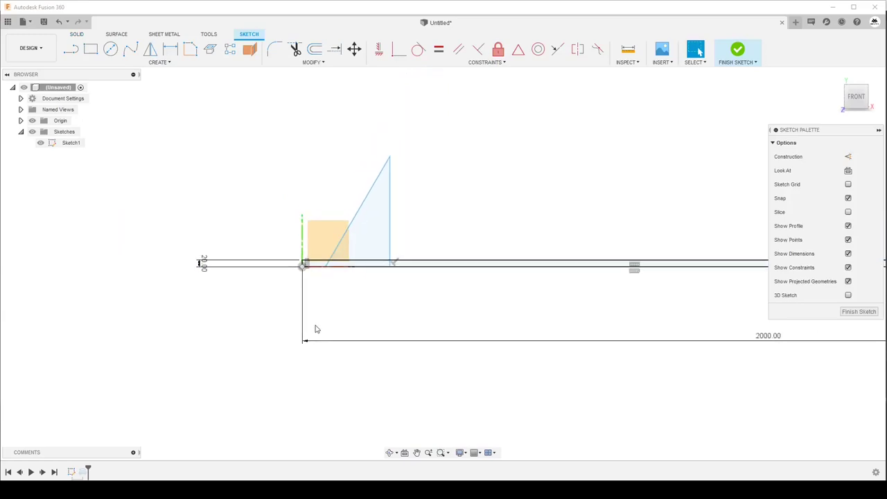
Dimension the triangle's vertical side as 2*d*PI (125.664 mm) and its base as 20 mm
{"action": "left_click", "coordinate": [390, 237]}
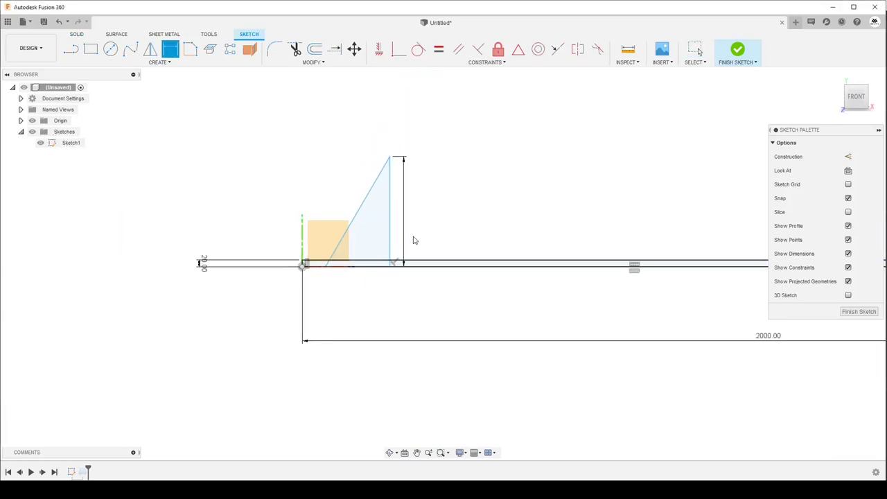
{"action": "left_click", "coordinate": [407, 237]}
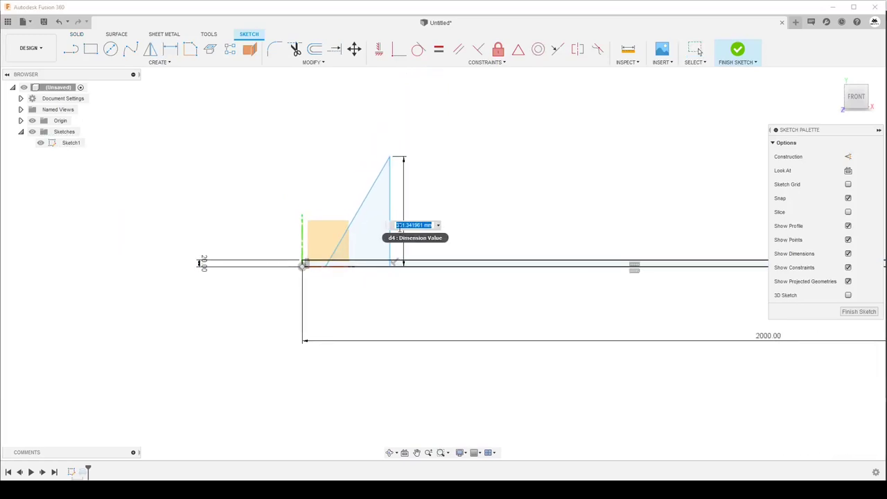
{"action": "type", "text": "2*d"}
{"action": "type", "text": "*PI"}
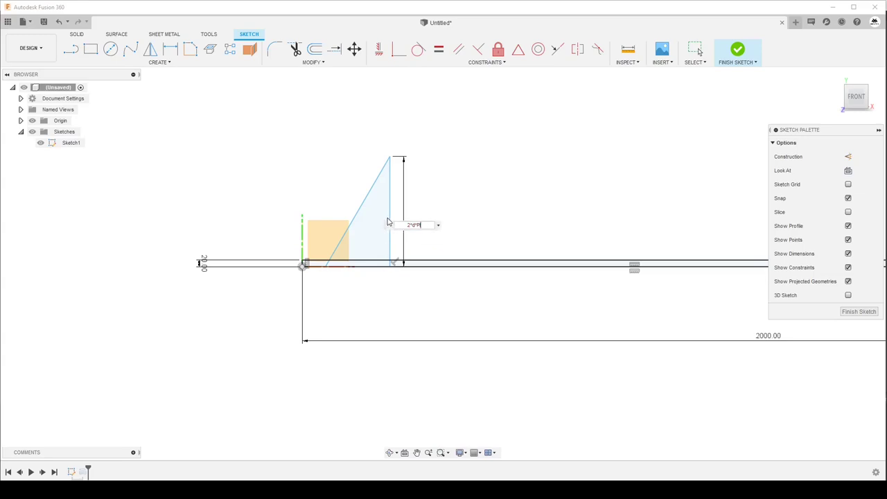
{"action": "key", "text": "Return"}
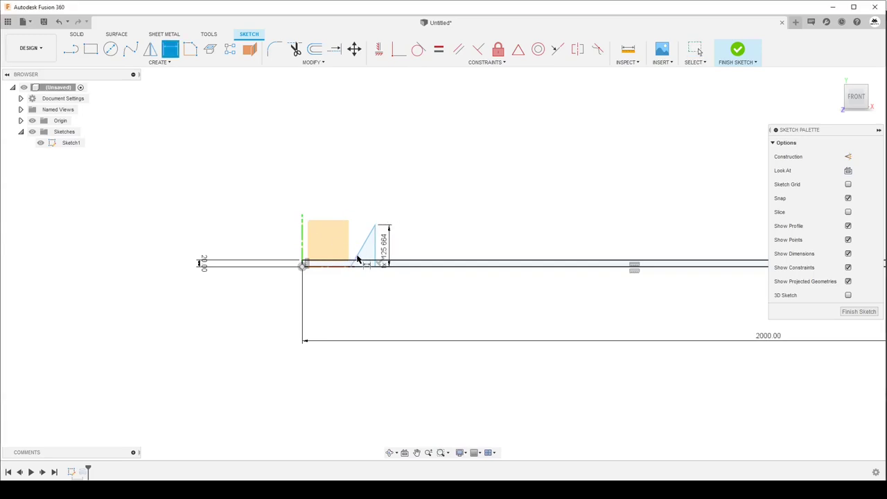
{"action": "scroll", "coordinate": [357, 259], "scroll_direction": "up", "scroll_amount": 3}
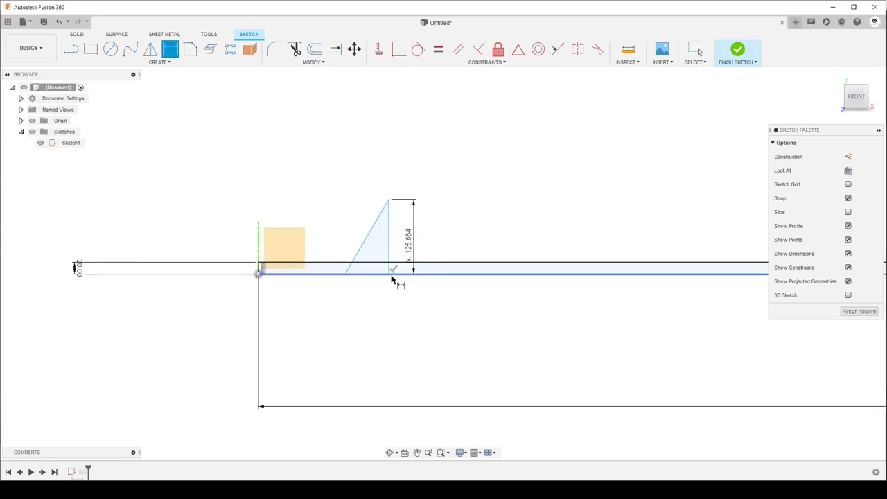
{"action": "left_click", "coordinate": [346, 280]}
{"action": "left_click", "coordinate": [349, 297]}
{"action": "type", "text": "20"}
{"action": "key", "text": "Return"}
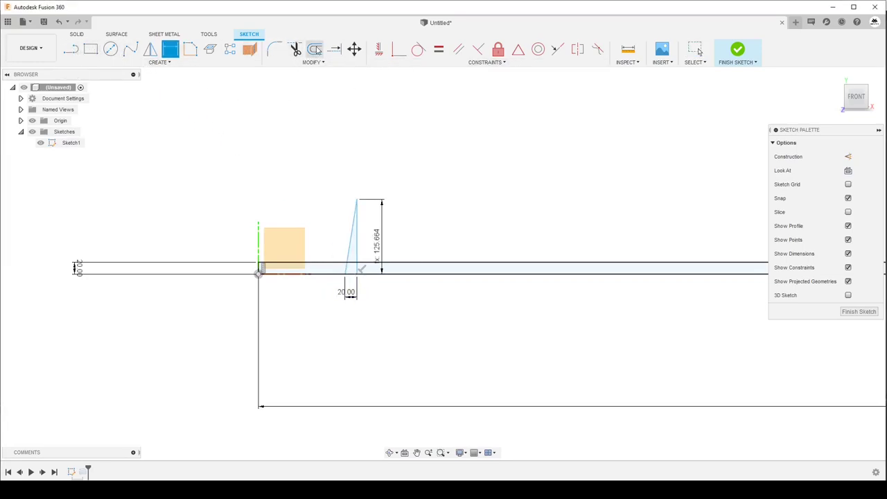
Offset the triangle's slanted edge by 10 mm to form a thin slanted band
{"action": "left_click", "coordinate": [315, 49]}
{"action": "scroll", "coordinate": [354, 239], "scroll_direction": "up", "scroll_amount": 1}
{"action": "left_click", "coordinate": [351, 244]}
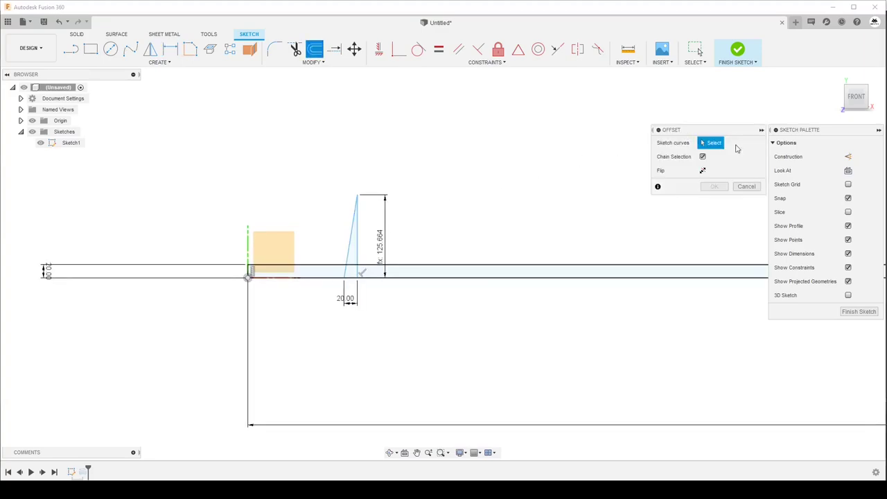
{"action": "left_click", "coordinate": [351, 236]}
{"action": "left_click_drag", "start_coordinate": [344, 230], "coordinate": [341, 229]}
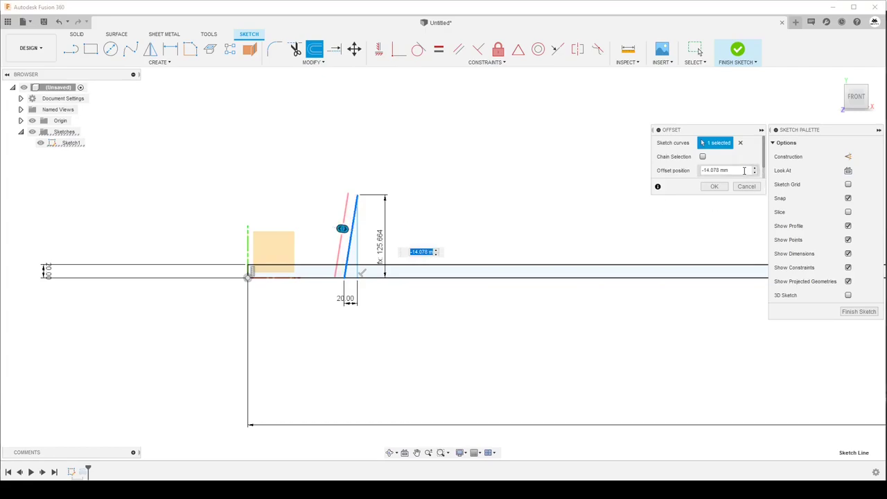
{"action": "type", "text": "10"}
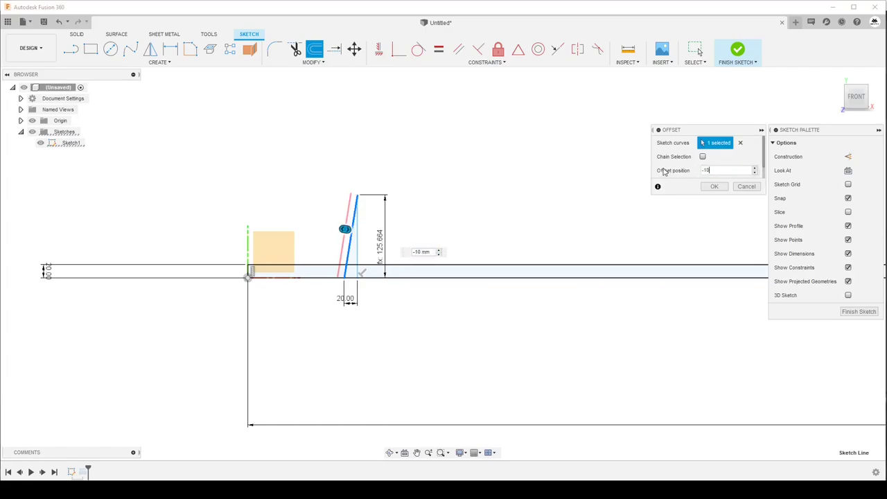
{"action": "key", "text": "Return"}
Start a line at the offset line's bottom, then cancel it
{"action": "left_click", "coordinate": [71, 49]}
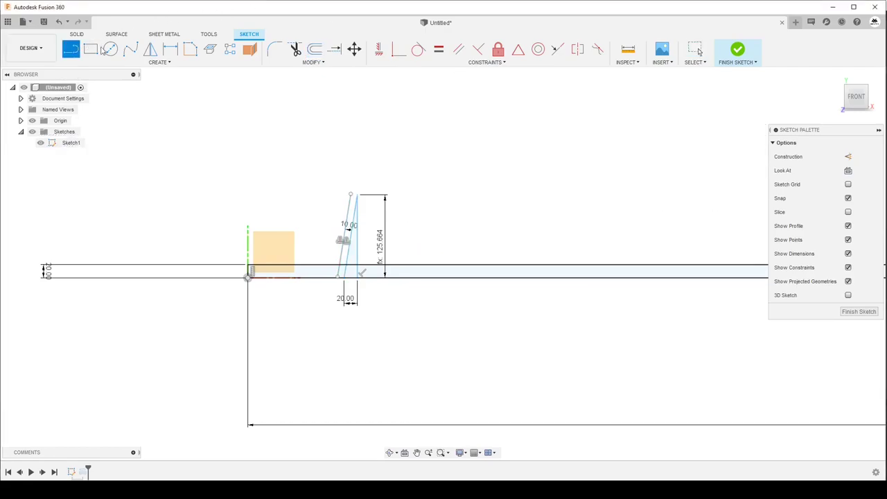
{"action": "scroll", "coordinate": [336, 277], "scroll_direction": "up", "scroll_amount": 2}
{"action": "left_click", "coordinate": [337, 275]}
{"action": "key", "text": "Escape"}
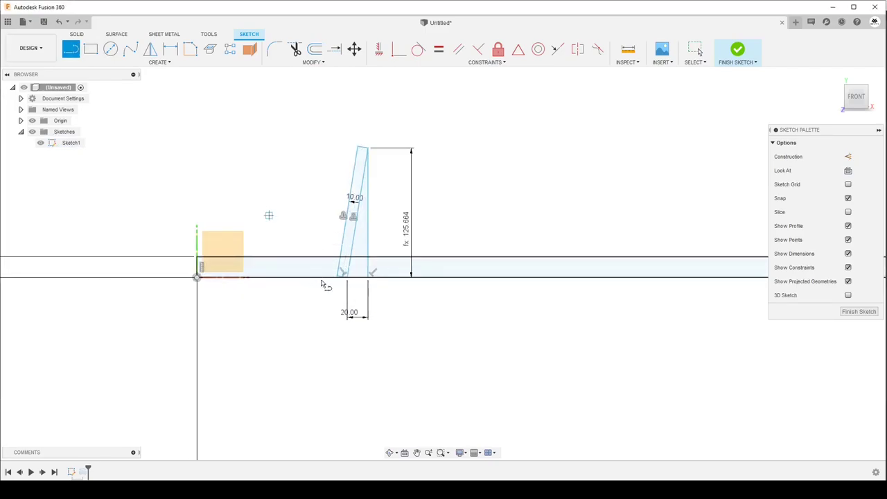
{"action": "scroll", "coordinate": [333, 277], "scroll_direction": "up", "scroll_amount": 2}
{"action": "scroll", "coordinate": [331, 275], "scroll_direction": "up", "scroll_amount": 1}
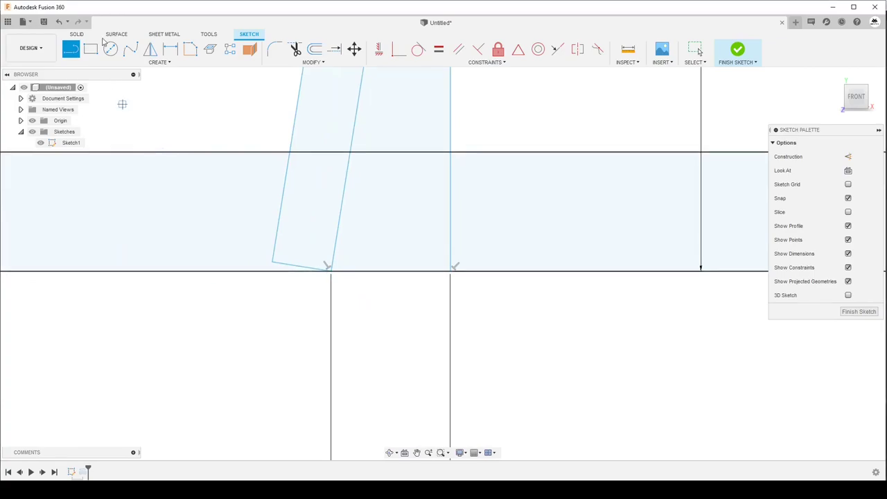
Emboss both slanted band profiles 20 mm deep onto the rod's surface
{"action": "left_click", "coordinate": [858, 311]}
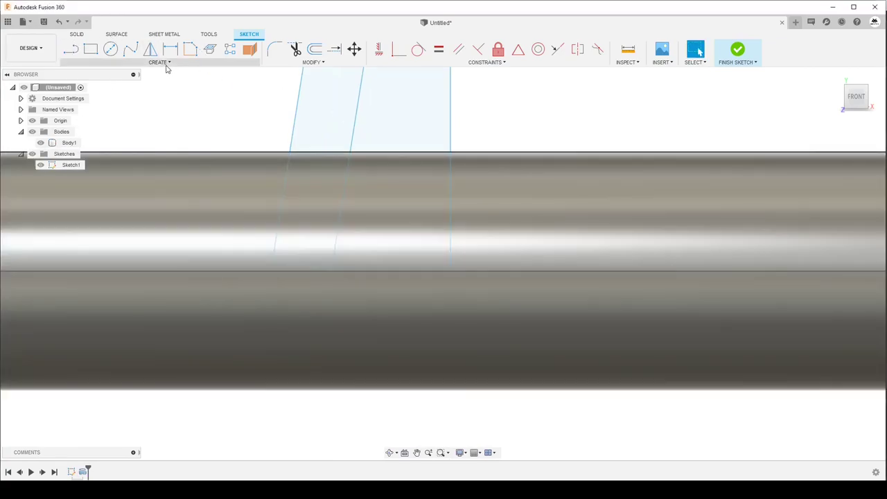
{"action": "left_click", "coordinate": [166, 62]}
{"action": "left_click", "coordinate": [111, 188]}
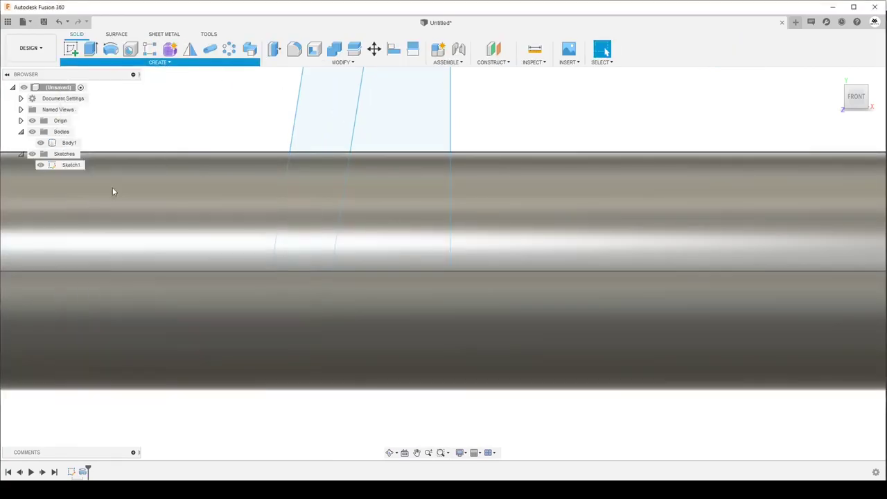
{"action": "left_click", "coordinate": [322, 211]}
{"action": "left_click", "coordinate": [337, 119]}
{"action": "scroll", "coordinate": [319, 207], "scroll_direction": "down", "scroll_amount": 5}
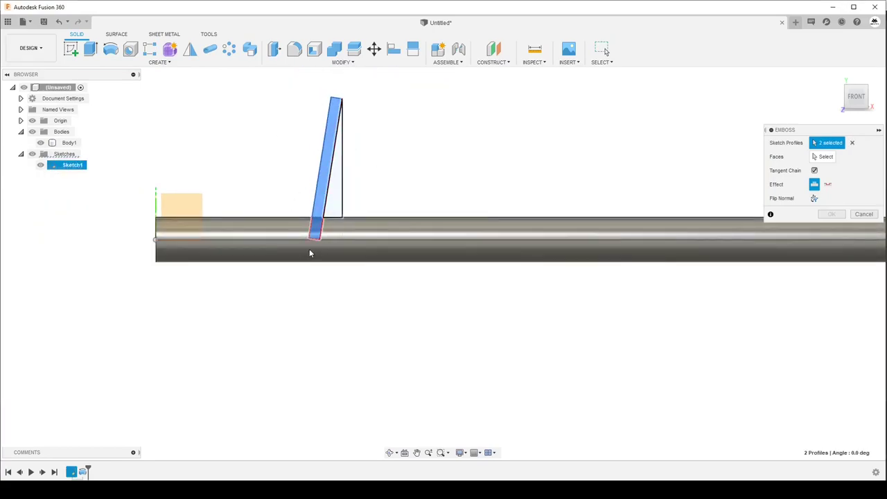
{"action": "left_click", "coordinate": [826, 156]}
{"action": "left_click", "coordinate": [396, 240]}
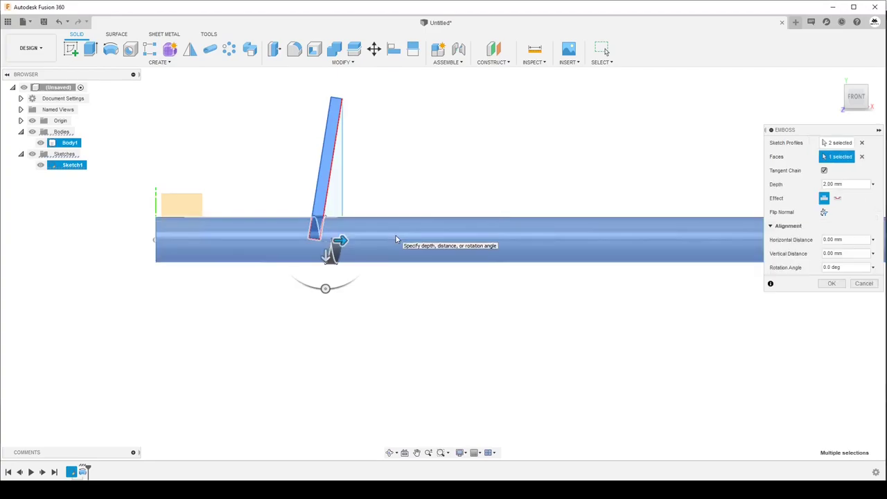
{"action": "middle_click_drag", "start_coordinate": [510, 187], "coordinate": [555, 191], "text": "shift"}
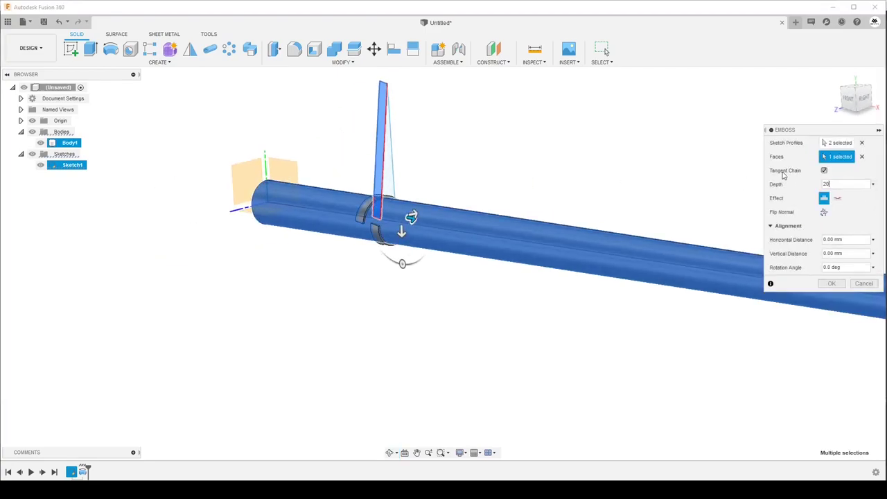
{"action": "left_click", "coordinate": [834, 283]}
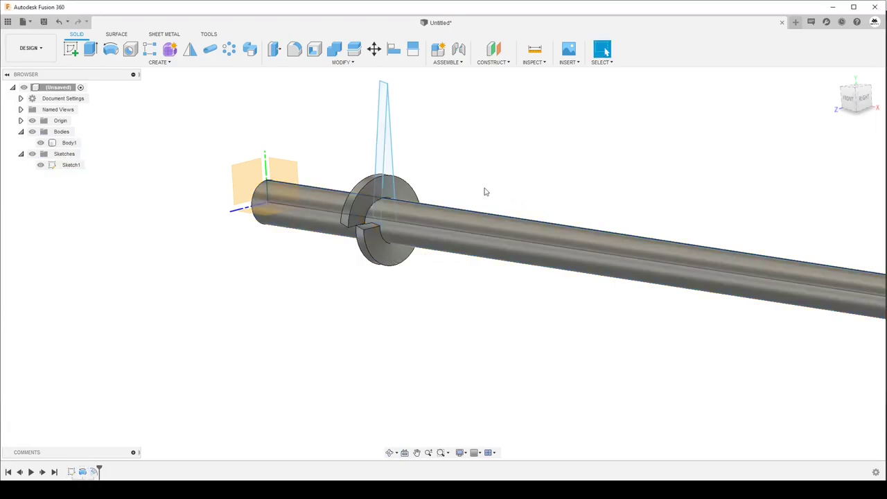
{"action": "middle_click_drag", "start_coordinate": [485, 192], "coordinate": [623, 174], "text": "shift"}
{"action": "left_click", "coordinate": [857, 100]}
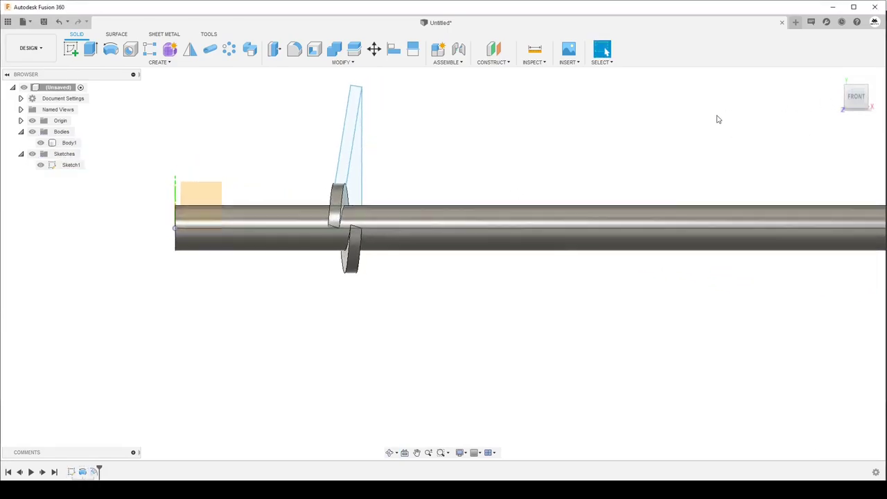
{"action": "scroll", "coordinate": [340, 235], "scroll_direction": "up", "scroll_amount": 3}
{"action": "scroll", "coordinate": [332, 220], "scroll_direction": "up", "scroll_amount": 3}
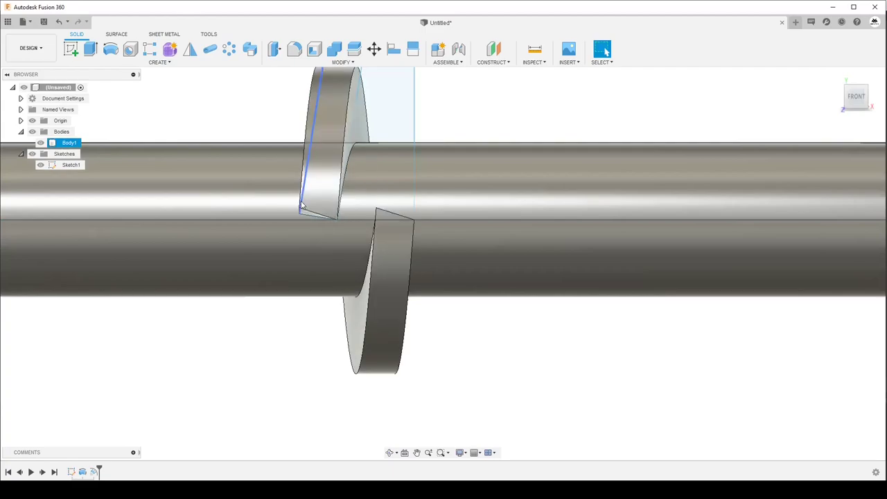
{"action": "scroll", "coordinate": [352, 213], "scroll_direction": "down", "scroll_amount": 2}
{"action": "scroll", "coordinate": [311, 213], "scroll_direction": "down", "scroll_amount": 2}
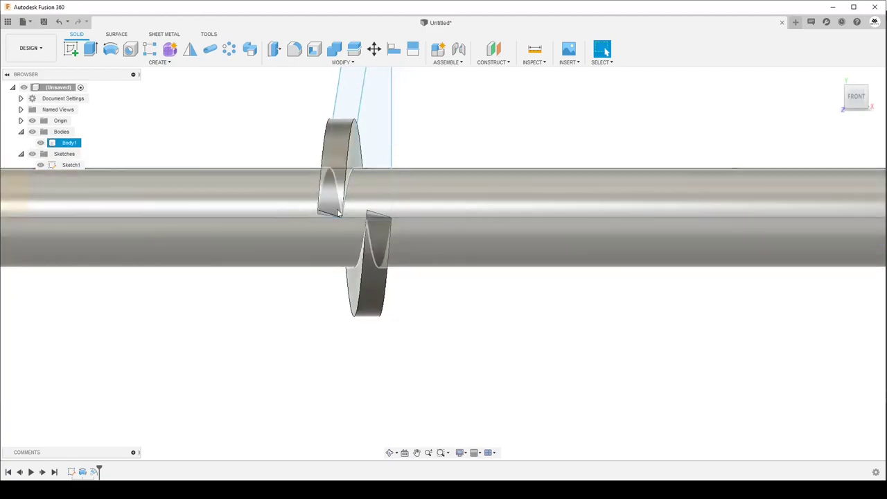
{"action": "scroll", "coordinate": [322, 255], "scroll_direction": "down", "scroll_amount": 1}
{"action": "scroll", "coordinate": [322, 255], "scroll_direction": "down", "scroll_amount": 3}
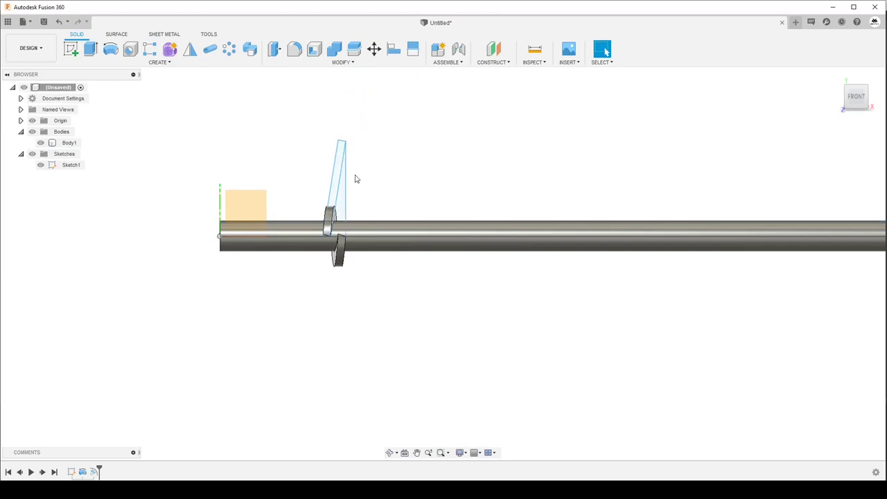
{"action": "left_click", "coordinate": [324, 233]}
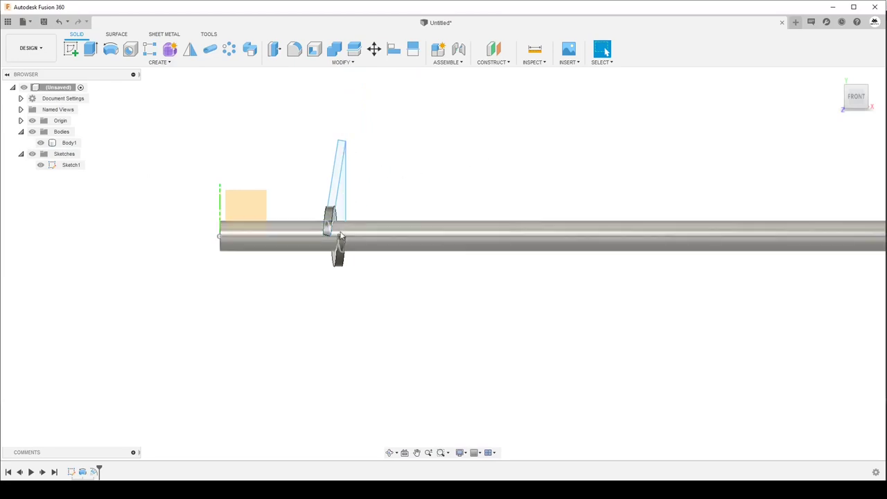
{"action": "key", "text": "Escape"}
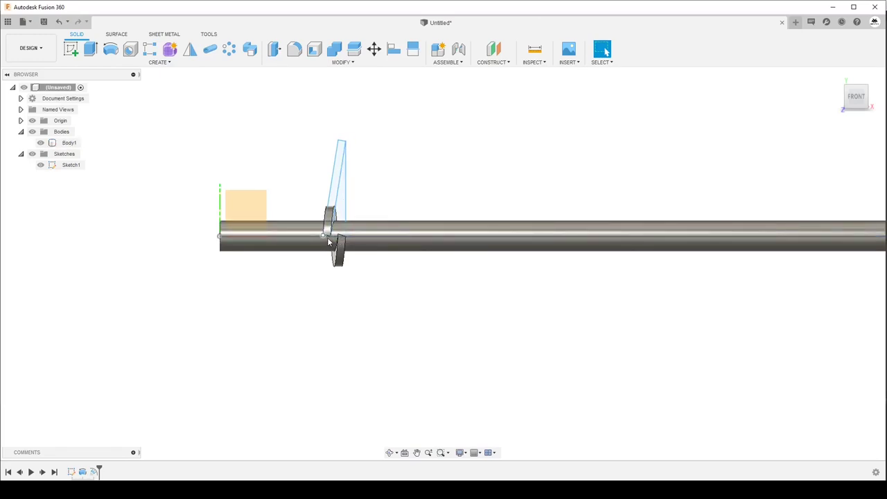
{"action": "middle_click_drag", "start_coordinate": [336, 239], "coordinate": [366, 224], "text": "shift"}
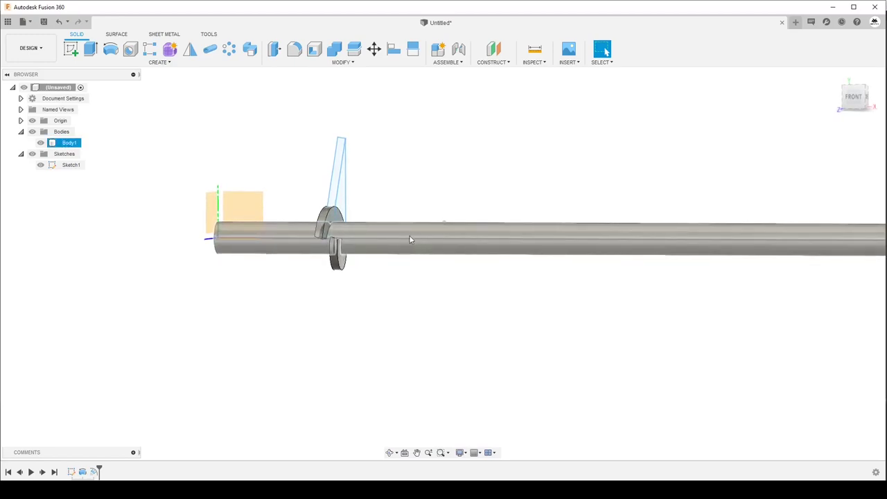
{"action": "scroll", "coordinate": [409, 235], "scroll_direction": "down", "scroll_amount": 2}
{"action": "left_click", "coordinate": [344, 210]}
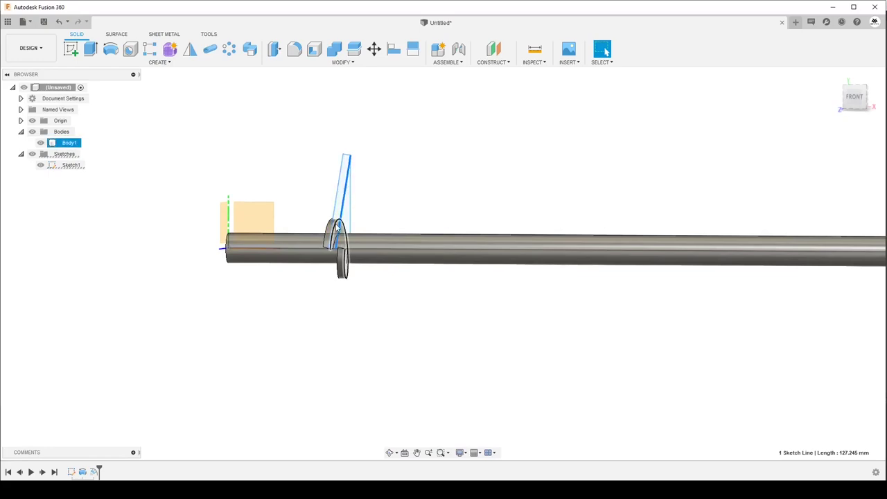
{"action": "mouse_move", "coordinate": [338, 223]}
{"action": "middle_mouse_down", "text": "shift"}
{"action": "mouse_move", "coordinate": [320, 273]}
{"action": "mouse_move", "coordinate": [321, 257]}
{"action": "middle_mouse_up", "text": "shift"}
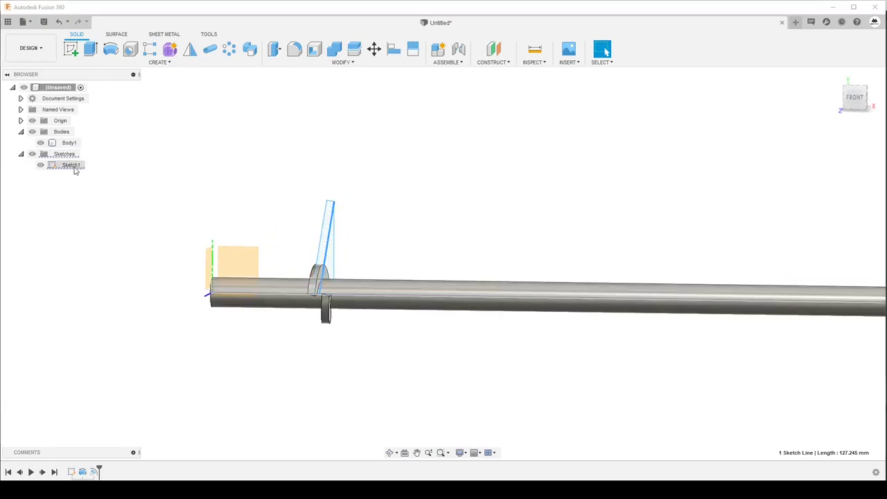
{"action": "right_click", "coordinate": [77, 167]}
Reopen Sketch1 and draw three adjoining rectangles of increasing height right of the slanted profile
{"action": "left_click", "coordinate": [95, 197]}
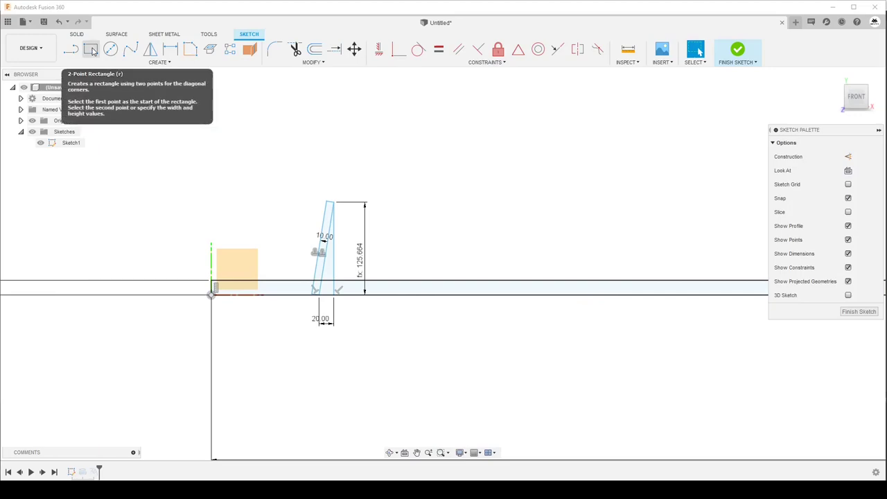
{"action": "left_click", "coordinate": [94, 51]}
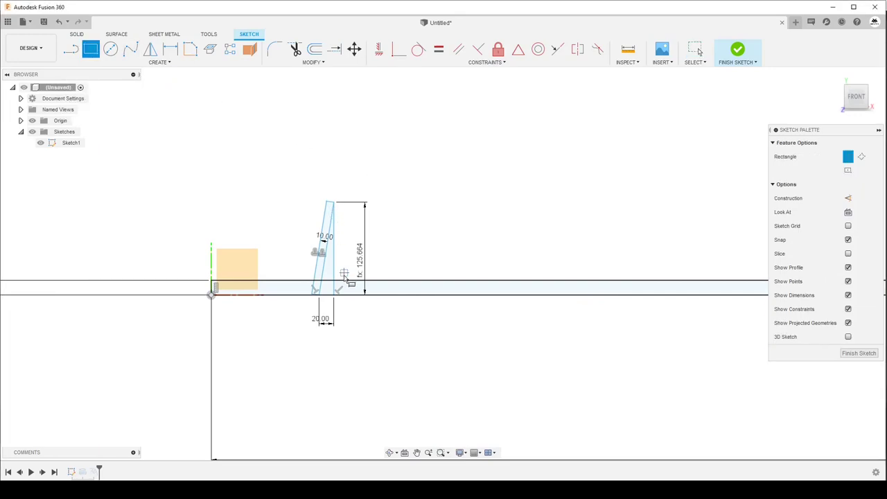
{"action": "scroll", "coordinate": [329, 206], "scroll_direction": "up", "scroll_amount": 3}
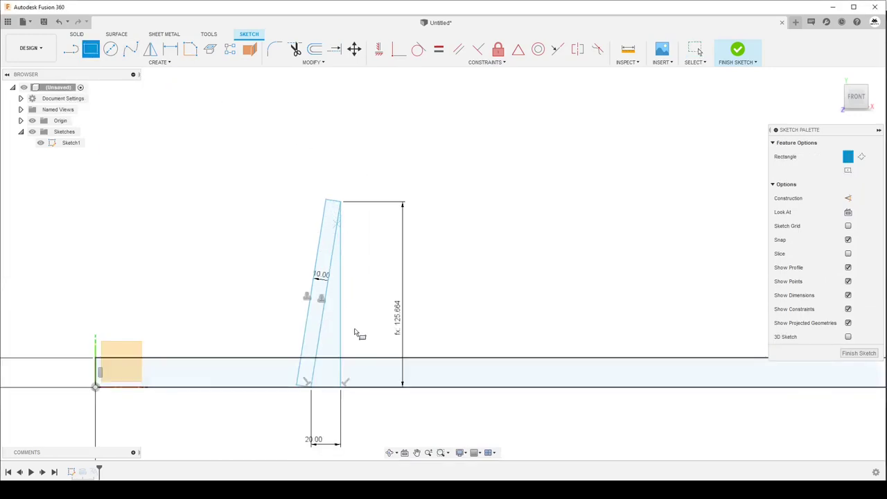
{"action": "left_click", "coordinate": [341, 386]}
{"action": "scroll", "coordinate": [346, 378], "scroll_direction": "down", "scroll_amount": 3}
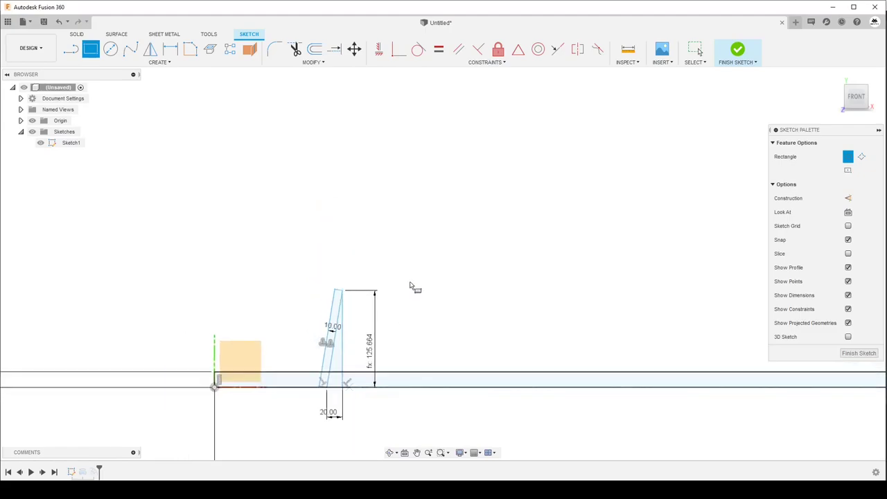
{"action": "left_click", "coordinate": [411, 235]}
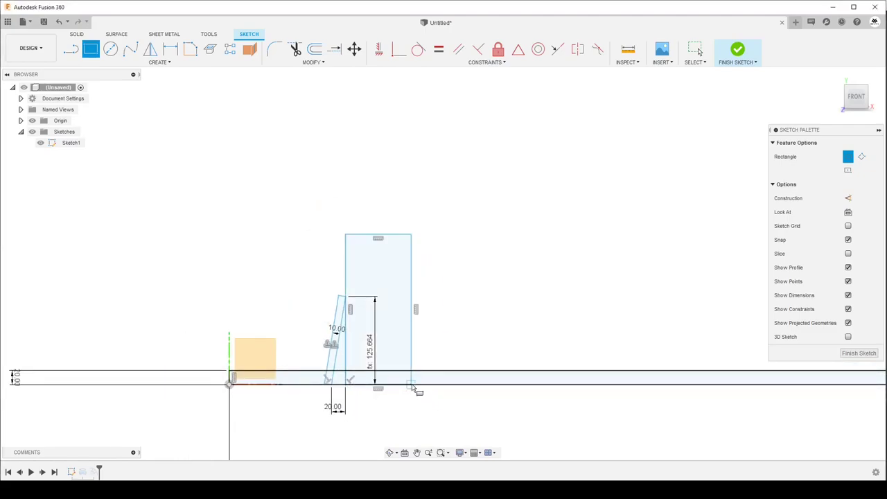
{"action": "left_click", "coordinate": [411, 386]}
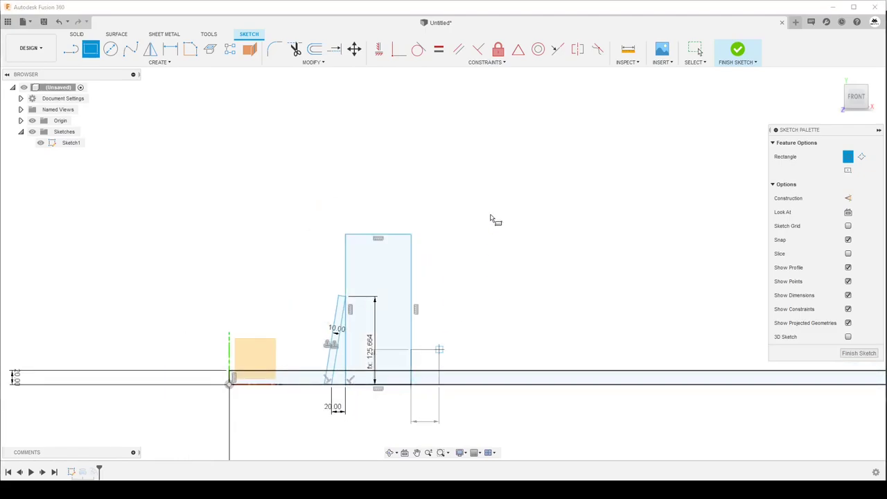
{"action": "left_click", "coordinate": [500, 395]}
{"action": "left_click", "coordinate": [509, 388]}
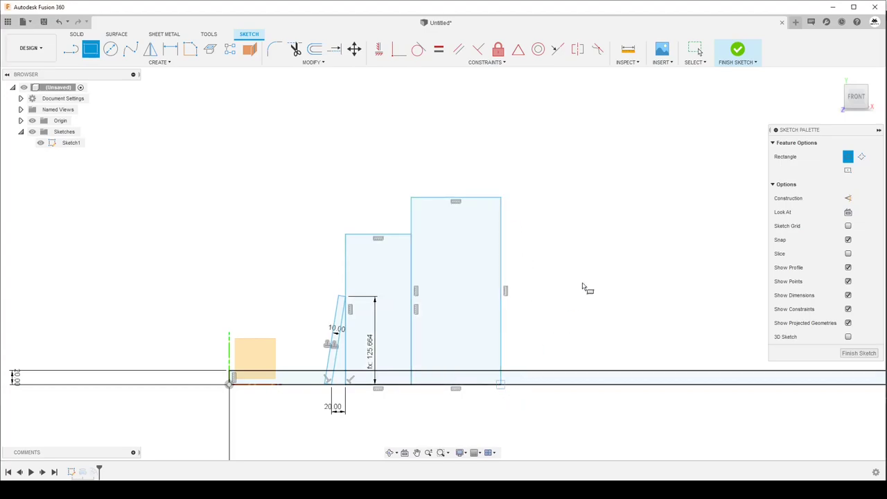
{"action": "left_click", "coordinate": [591, 150]}
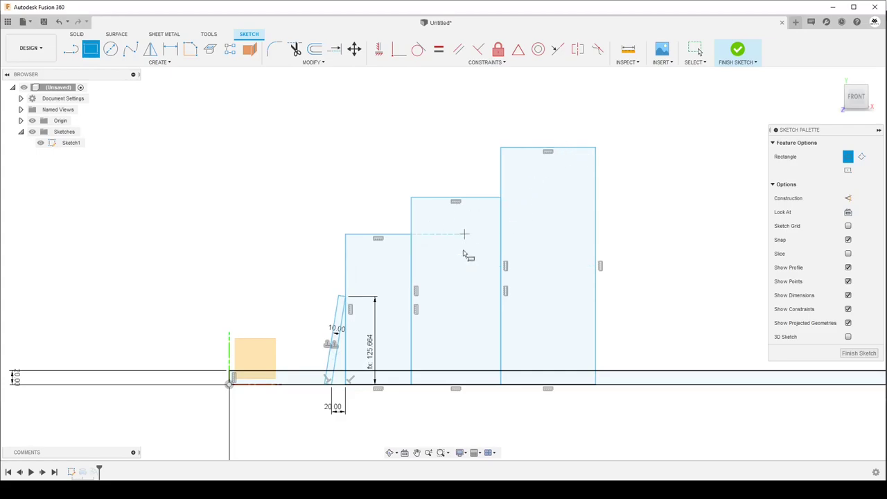
{"action": "scroll", "coordinate": [362, 367], "scroll_direction": "up", "scroll_amount": 3}
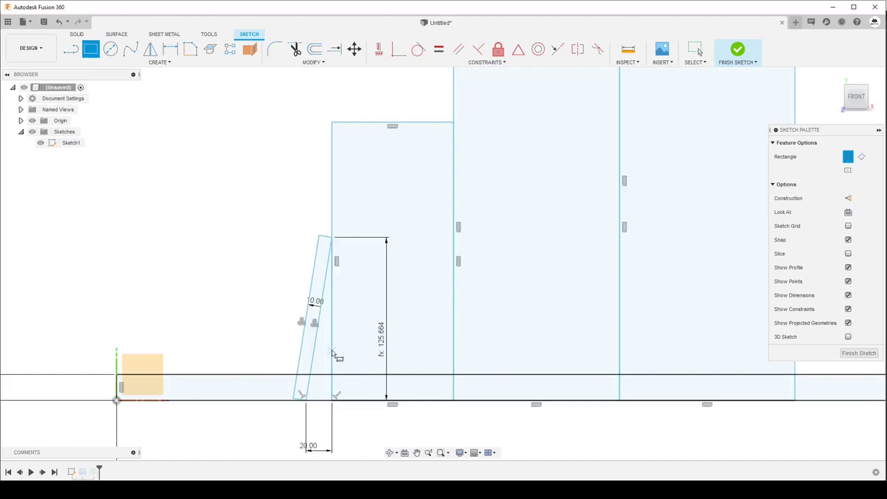
Change the 125.664 height dimension to 2*d*PI and move it left of the slanted shape
{"action": "key", "text": "Escape"}
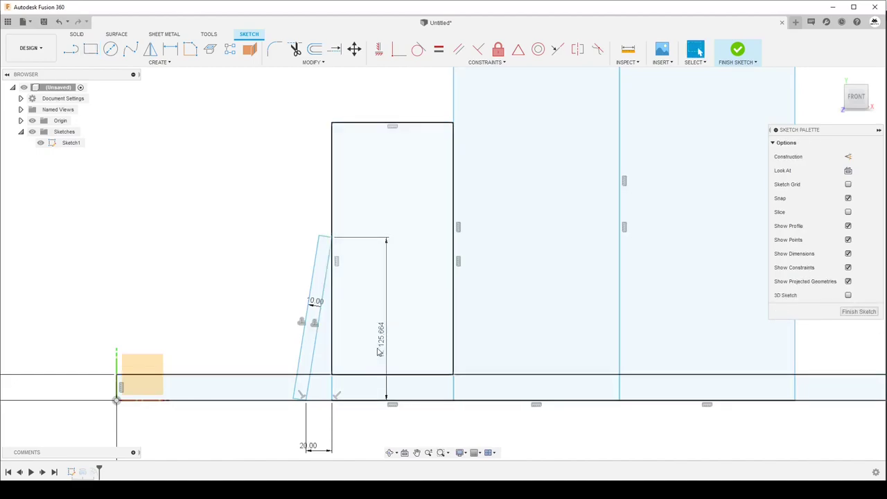
{"action": "double_click", "coordinate": [379, 351]}
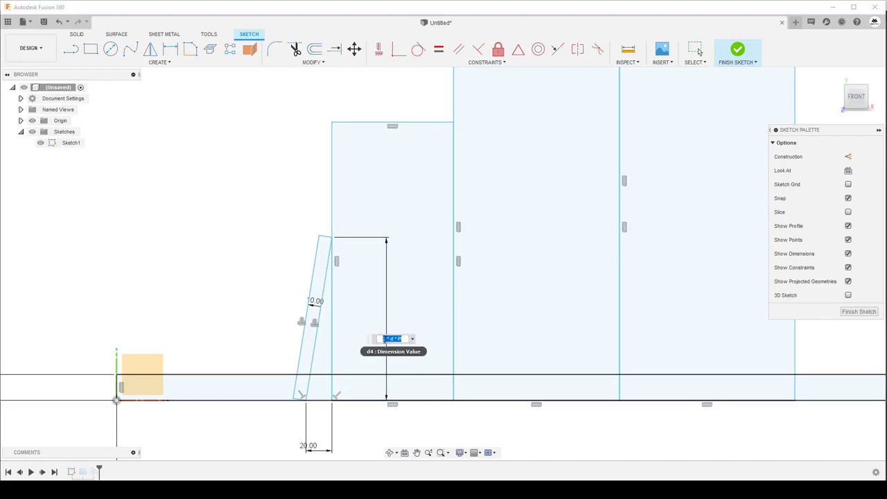
{"action": "key", "text": "Return"}
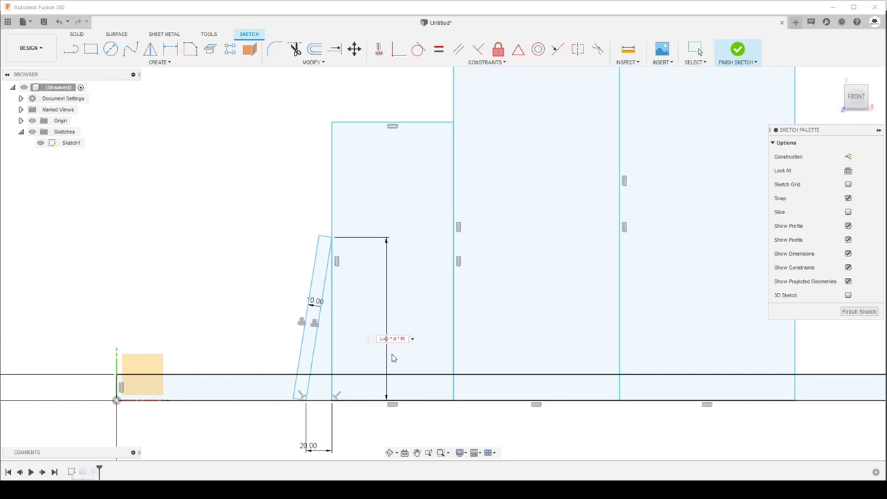
{"action": "key", "text": "Return"}
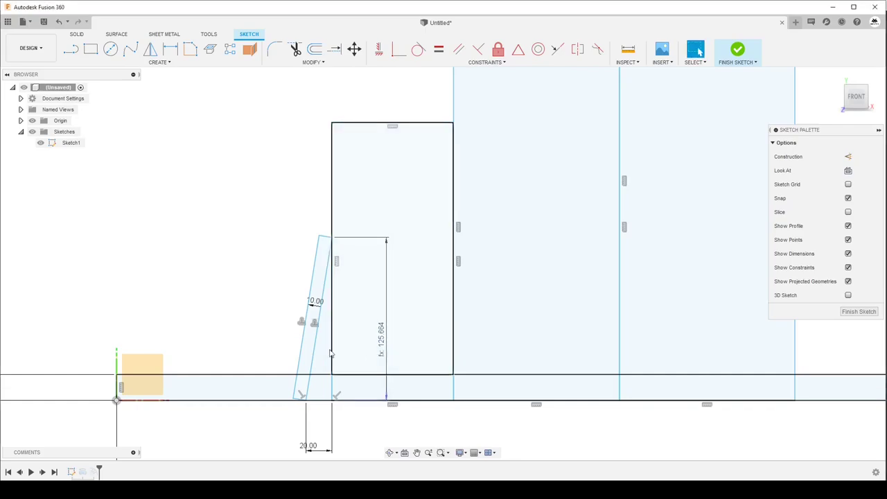
{"action": "scroll", "coordinate": [344, 332], "scroll_direction": "down", "scroll_amount": 2}
{"action": "left_click_drag", "start_coordinate": [354, 334], "coordinate": [270, 335]}
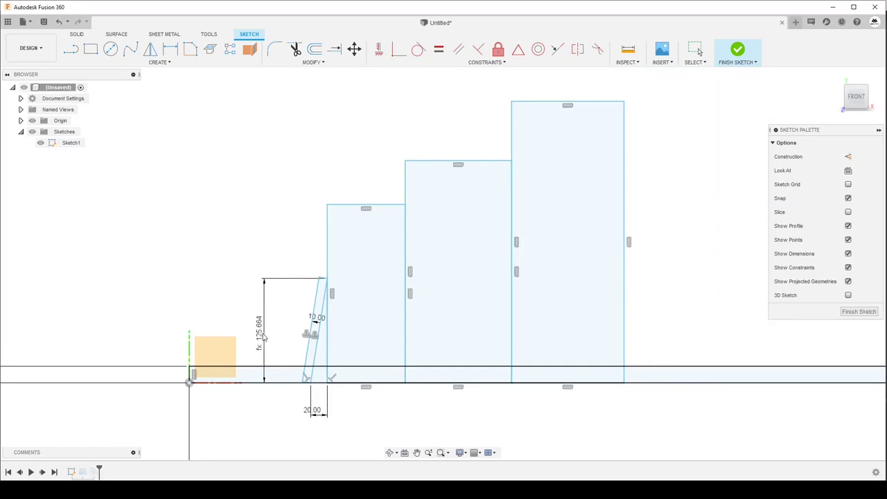
Dimension the left and middle rectangle heights from the bottom line as 251.327 (2pi*40) and 376.991
{"action": "key", "text": "d"}
{"action": "left_click", "coordinate": [385, 205]}
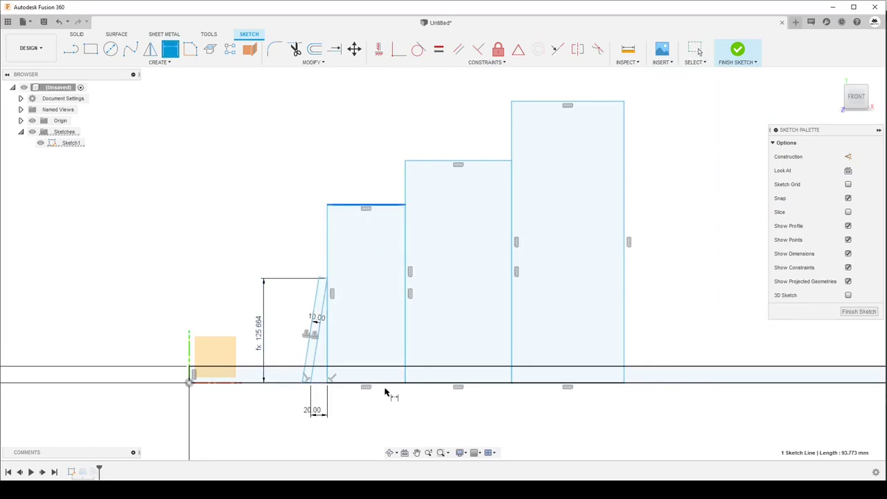
{"action": "left_click", "coordinate": [382, 385]}
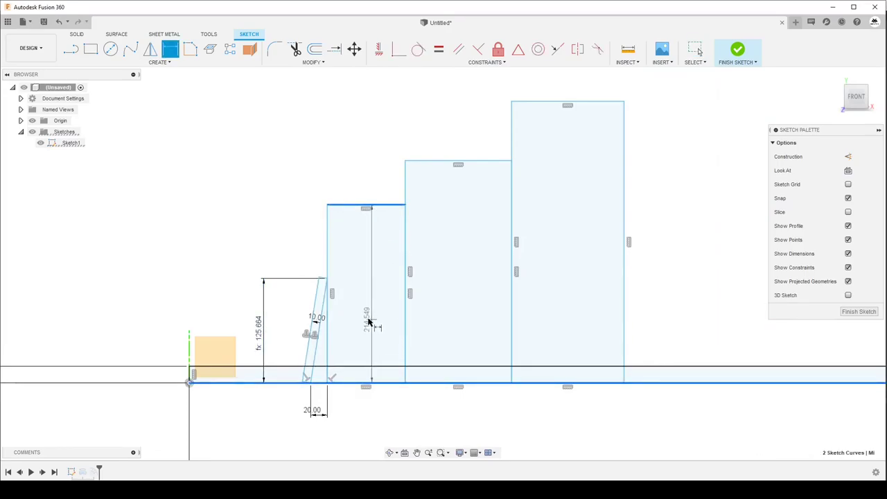
{"action": "left_click", "coordinate": [369, 318]}
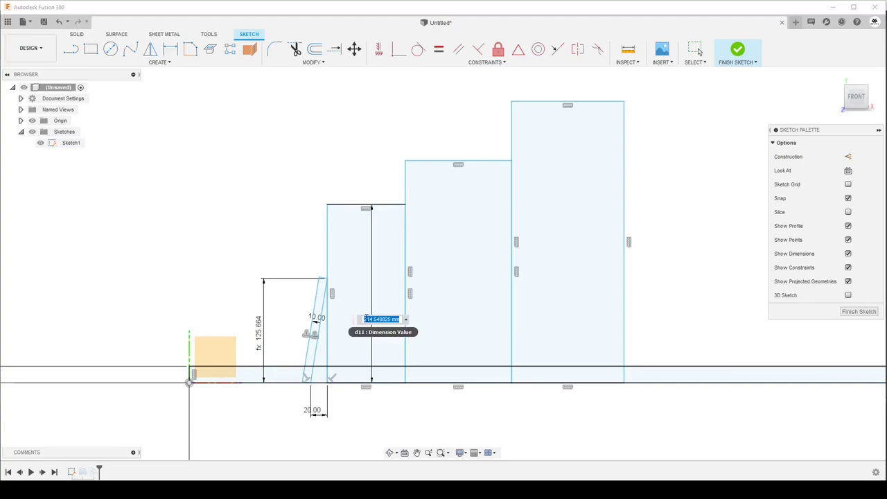
{"action": "type", "text": "25"}
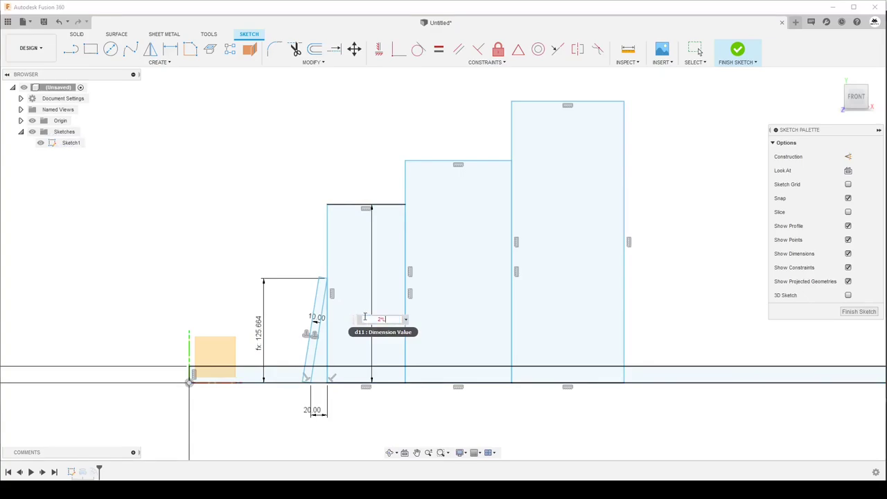
{"action": "type", "text": "pi*40"}
{"action": "key", "text": "Return"}
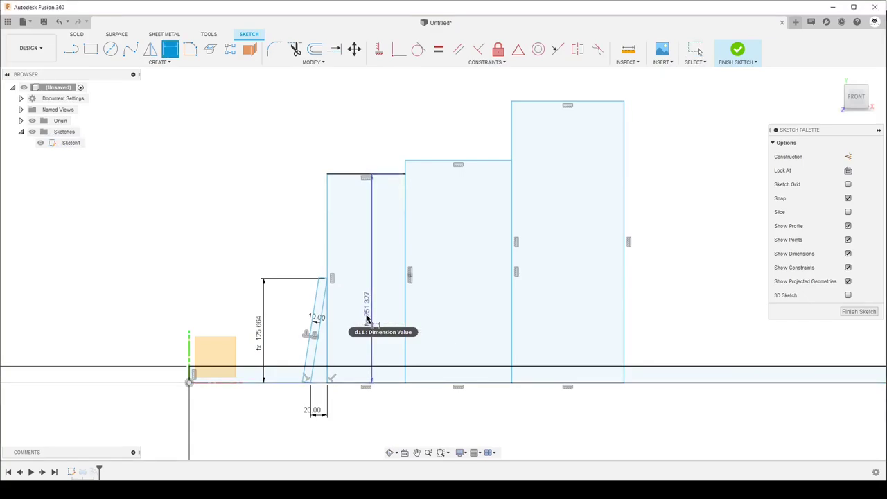
{"action": "left_click", "coordinate": [454, 162]}
{"action": "left_click", "coordinate": [425, 383]}
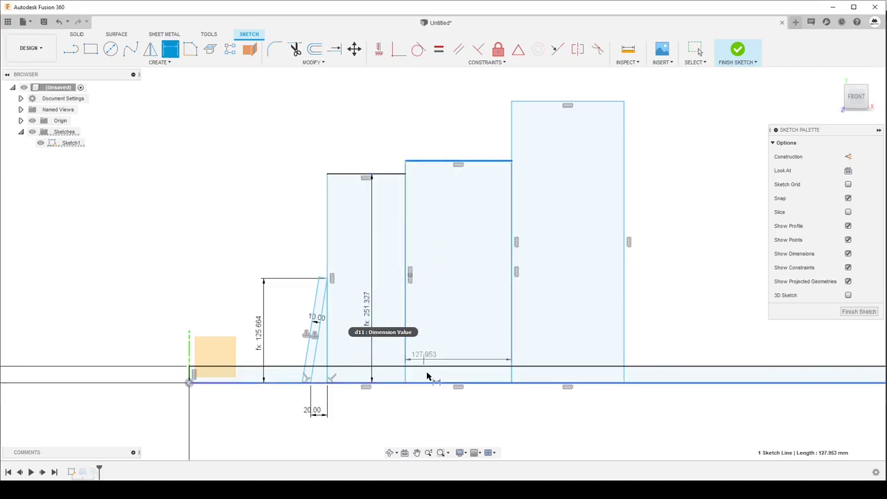
{"action": "left_click", "coordinate": [436, 311]}
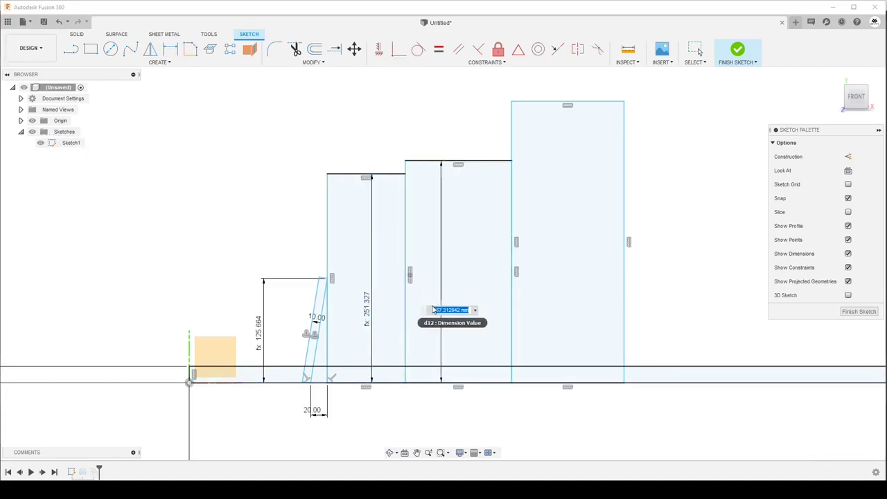
{"action": "type", "text": "35"}
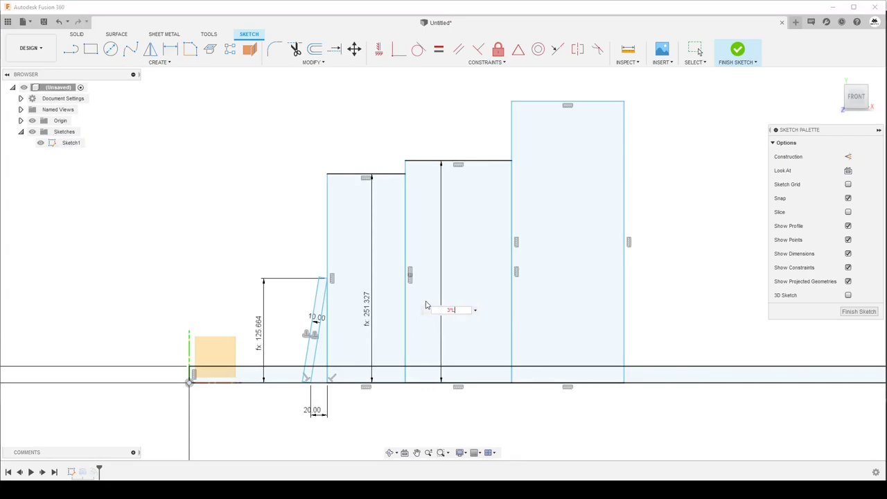
{"action": "key", "text": "Return"}
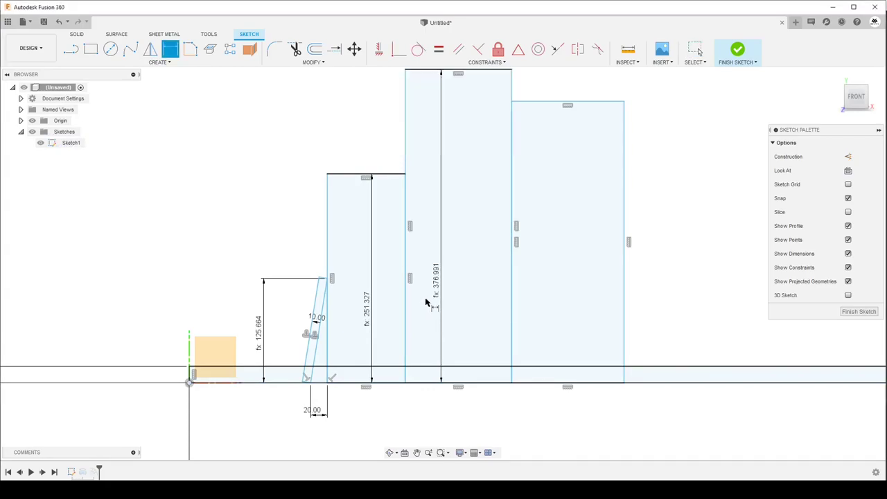
Dimension the right rectangle's height from the bottom line as 502.655
{"action": "left_click", "coordinate": [586, 103]}
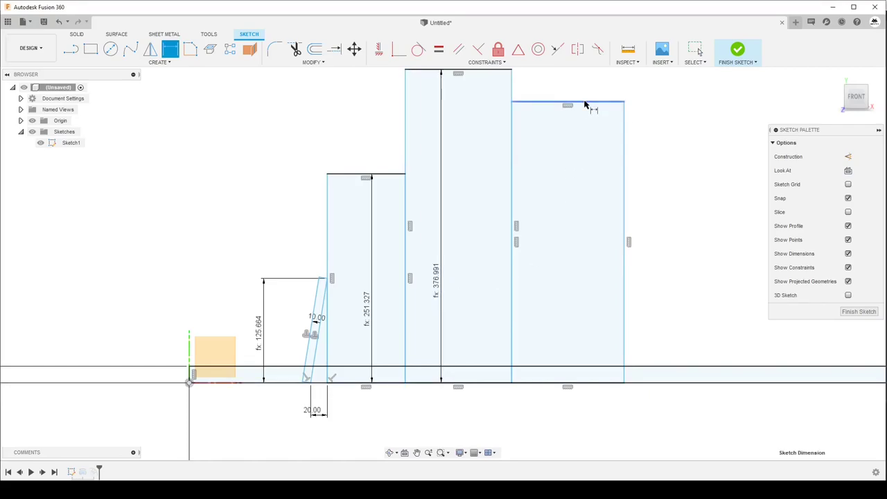
{"action": "left_click", "coordinate": [587, 367]}
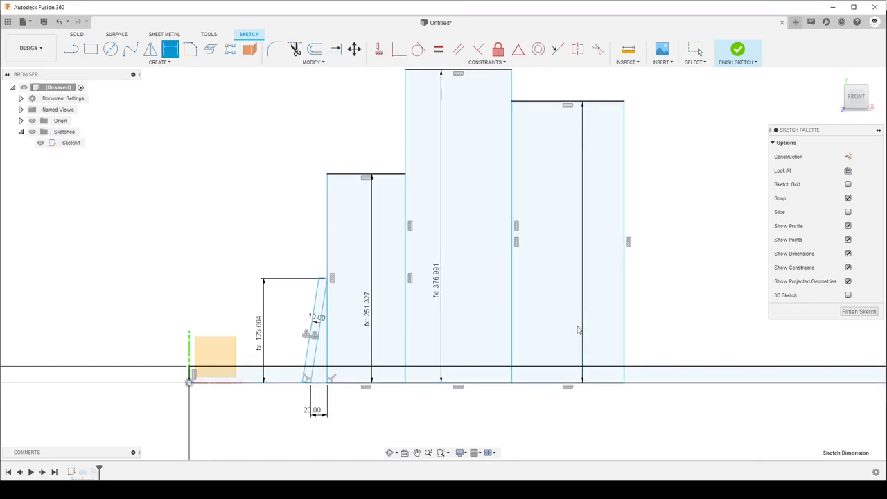
{"action": "left_click", "coordinate": [578, 329]}
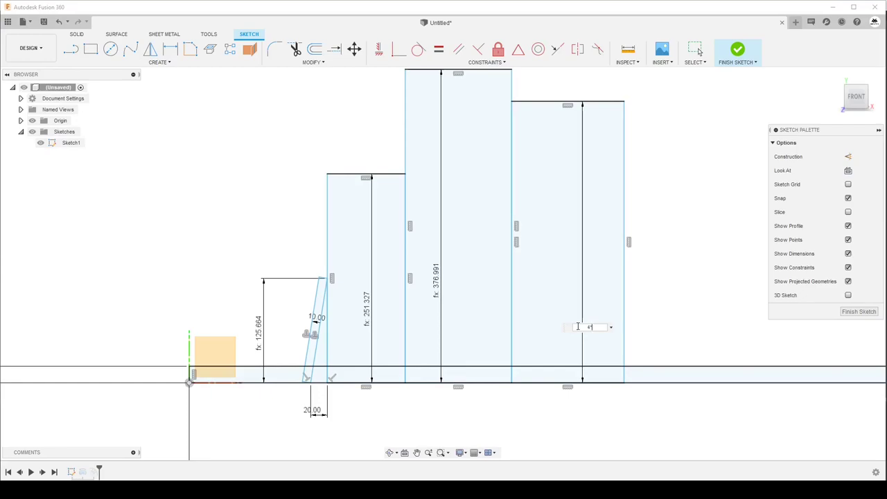
{"action": "key", "text": "Return"}
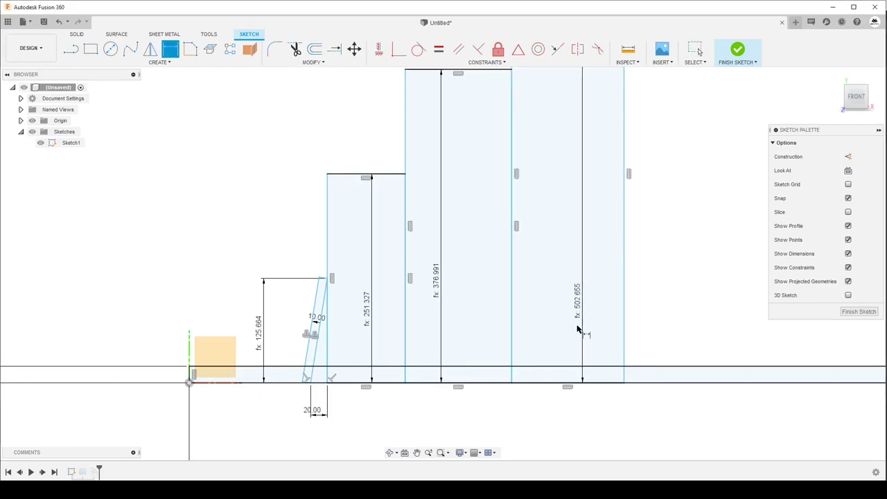
{"action": "scroll", "coordinate": [488, 417], "scroll_direction": "down", "scroll_amount": 2}
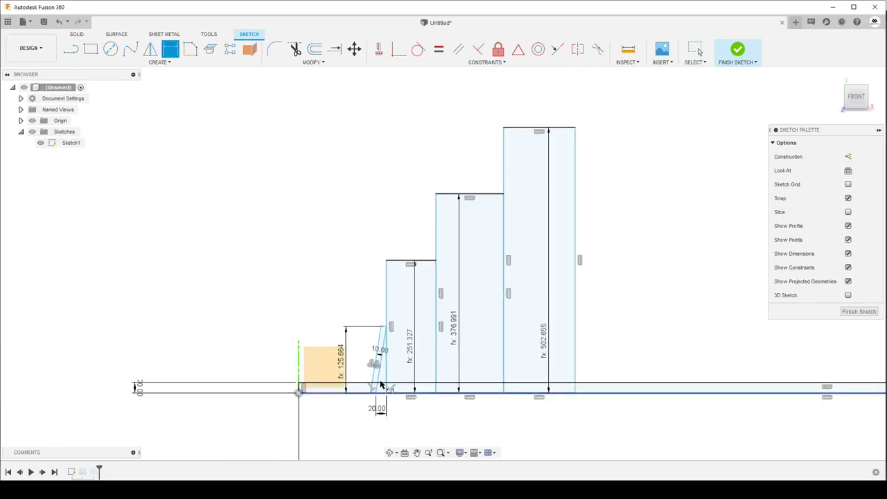
{"action": "scroll", "coordinate": [376, 378], "scroll_direction": "up", "scroll_amount": 3}
{"action": "scroll", "coordinate": [367, 429], "scroll_direction": "down", "scroll_amount": 2}
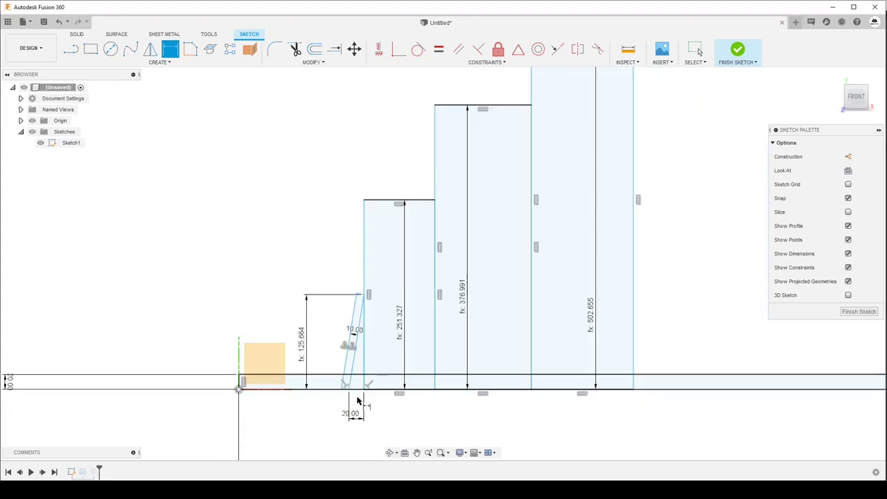
{"action": "key", "text": "Escape"}
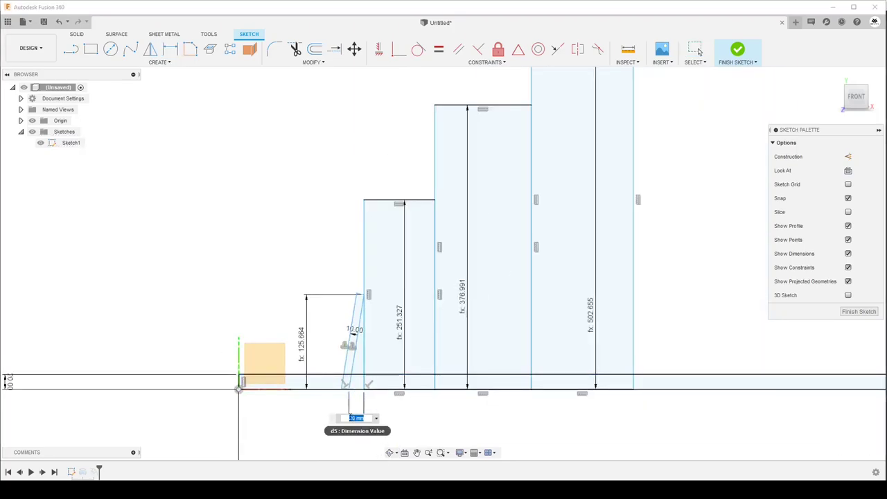
{"action": "double_click", "coordinate": [354, 416]}
{"action": "type", "text": "k="}
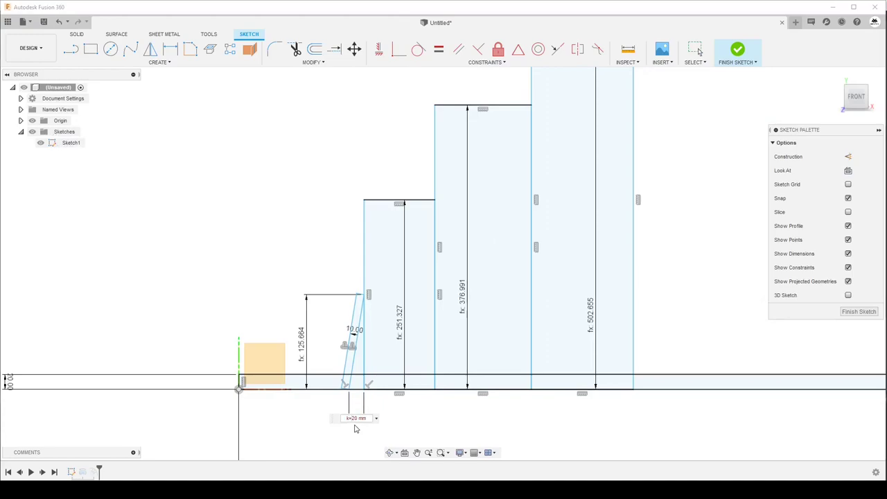
Keep the 20 mm base width and dimension the first two rectangle spacings as formulas giving 40 and 60 mm
{"action": "key", "text": "Return"}
{"action": "key", "text": "d"}
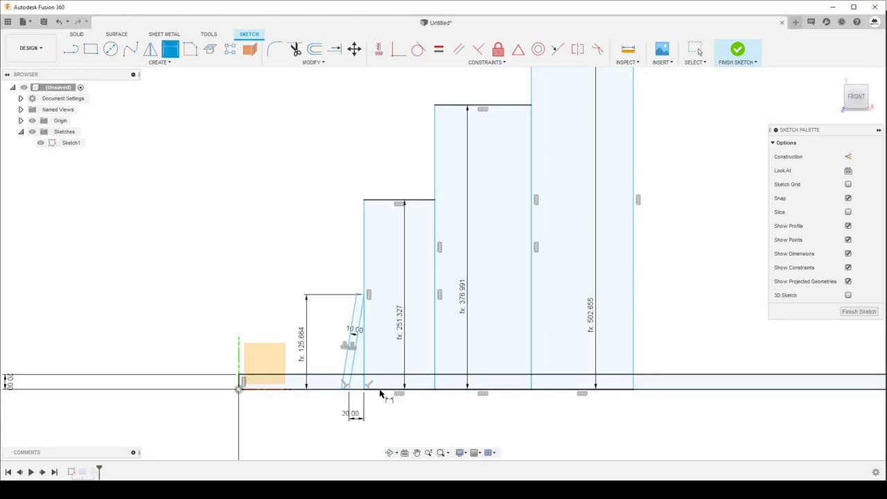
{"action": "left_click", "coordinate": [365, 368]}
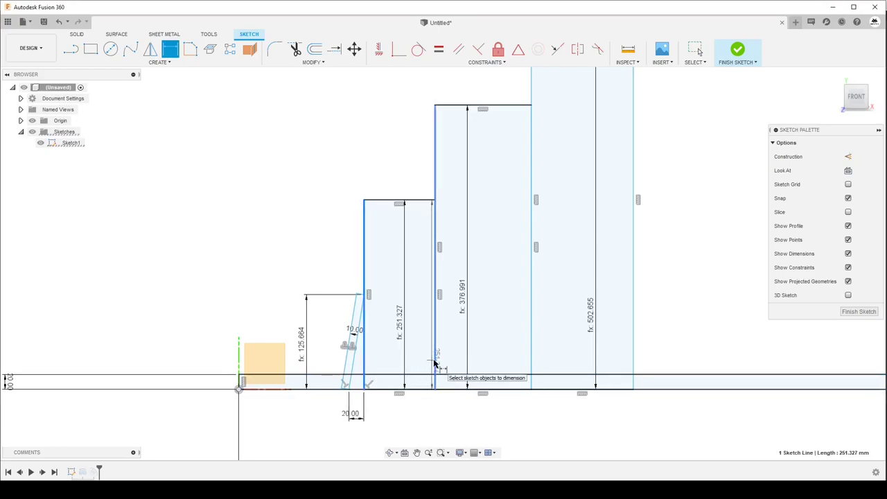
{"action": "left_click", "coordinate": [435, 364]}
{"action": "left_click", "coordinate": [411, 419]}
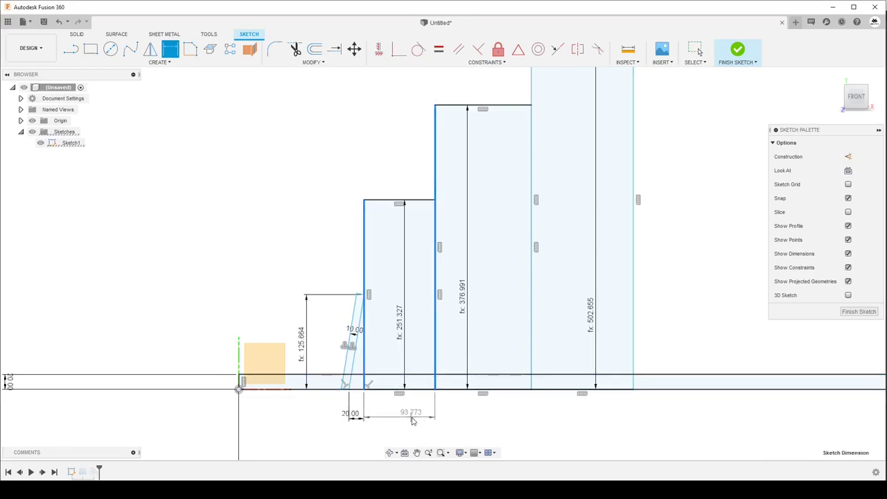
{"action": "type", "text": "3"}
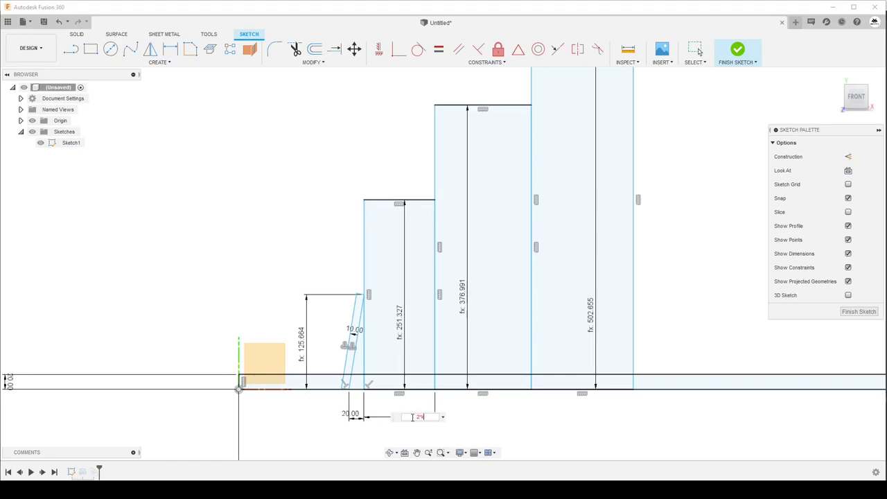
{"action": "key", "text": "Return"}
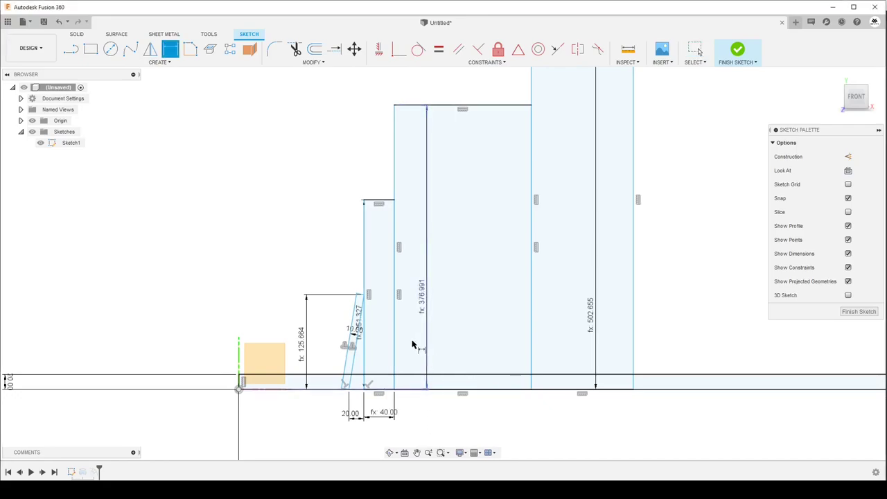
{"action": "left_click", "coordinate": [396, 349]}
{"action": "left_click", "coordinate": [532, 350]}
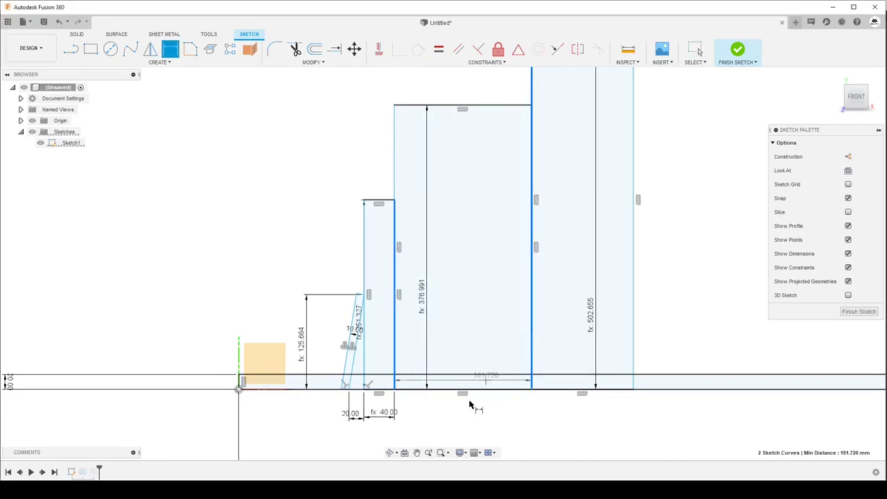
{"action": "left_click", "coordinate": [468, 406]}
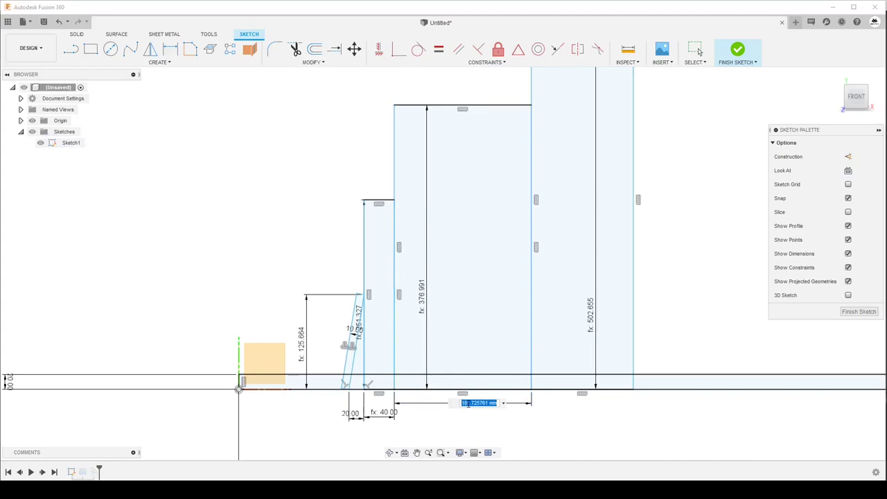
{"action": "type", "text": "1"}
{"action": "type", "text": "20"}
{"action": "key", "text": "Return"}
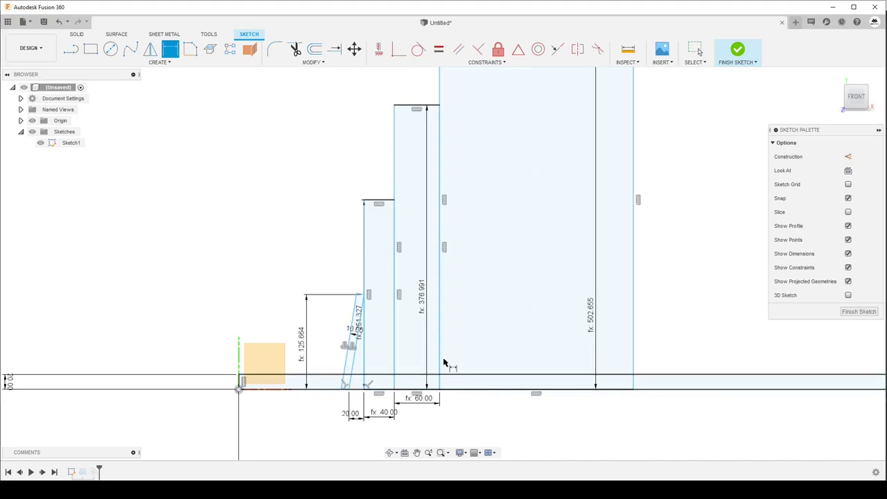
Dimension the tallest rectangle's width with a formula giving 80 mm
{"action": "left_click", "coordinate": [440, 361]}
{"action": "left_click", "coordinate": [633, 354]}
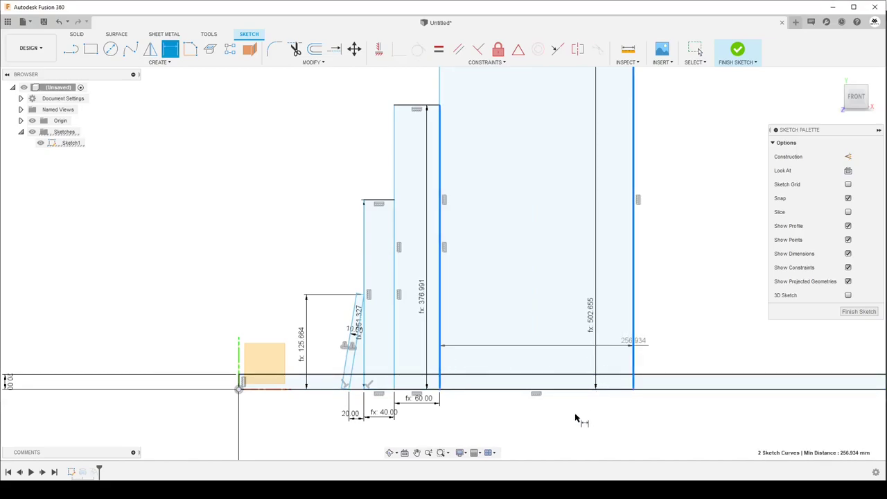
{"action": "left_click", "coordinate": [575, 414]}
{"action": "type", "text": "4*"}
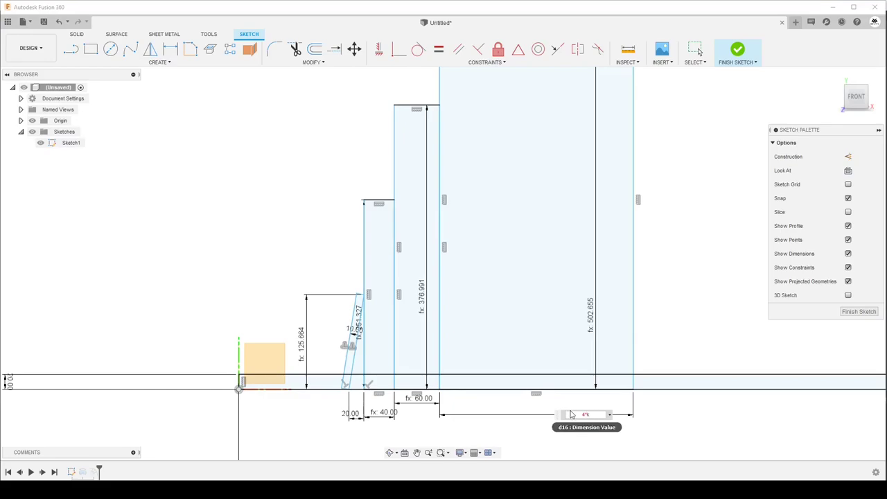
{"action": "key", "text": "Return"}
{"action": "scroll", "coordinate": [567, 419], "scroll_direction": "down", "scroll_amount": 1}
{"action": "scroll", "coordinate": [564, 421], "scroll_direction": "down", "scroll_amount": 1}
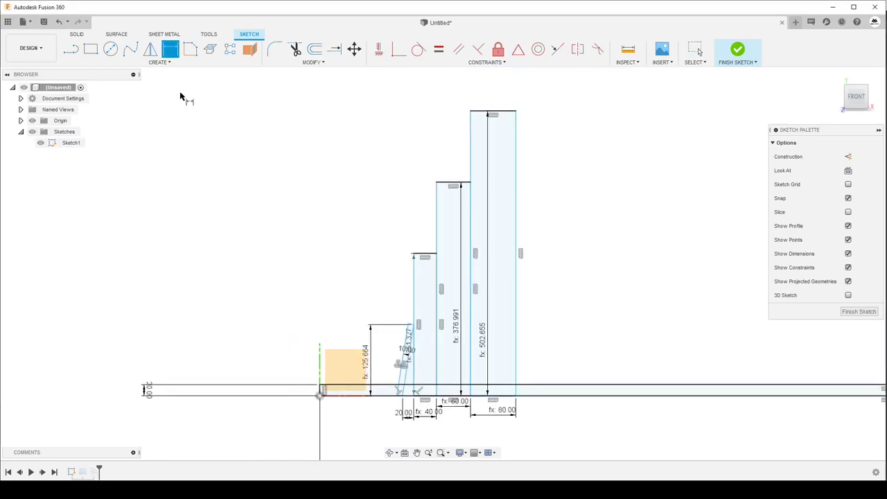
{"action": "scroll", "coordinate": [399, 425], "scroll_direction": "up", "scroll_amount": 2}
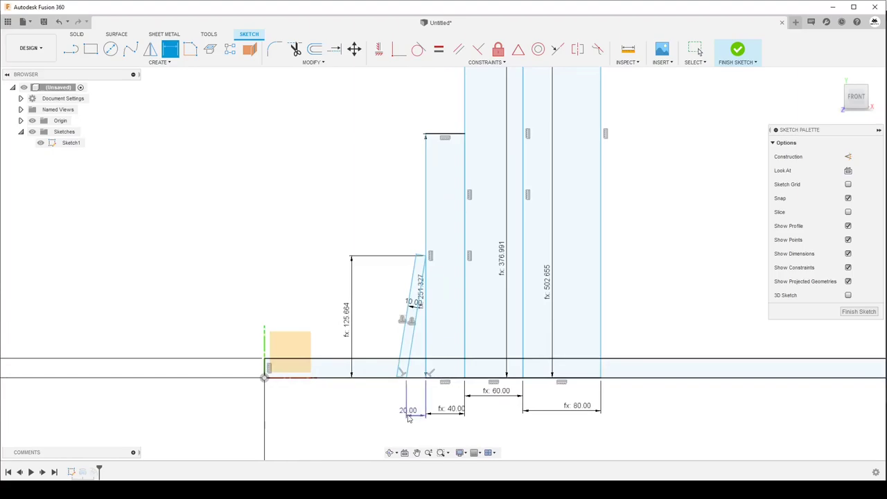
Change the 20.00 base width to 30 so the spacings update to 60, 90 and 120 mm
{"action": "double_click", "coordinate": [412, 414]}
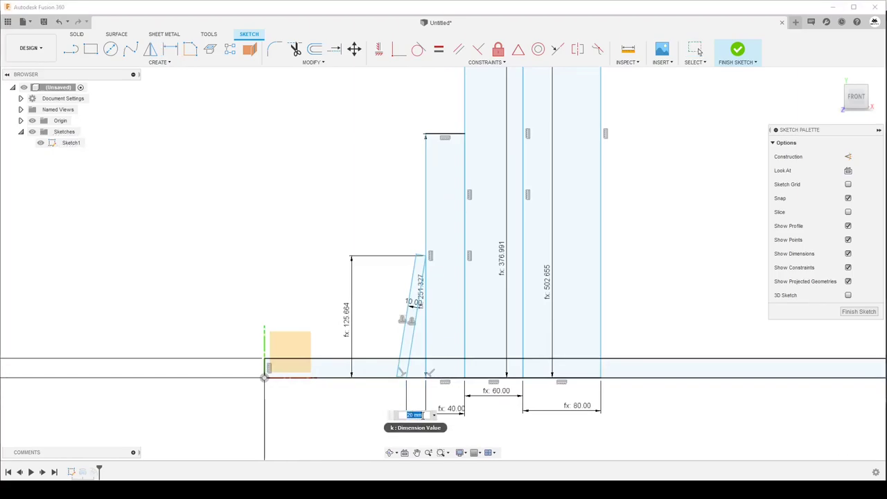
{"action": "left_click", "coordinate": [425, 415]}
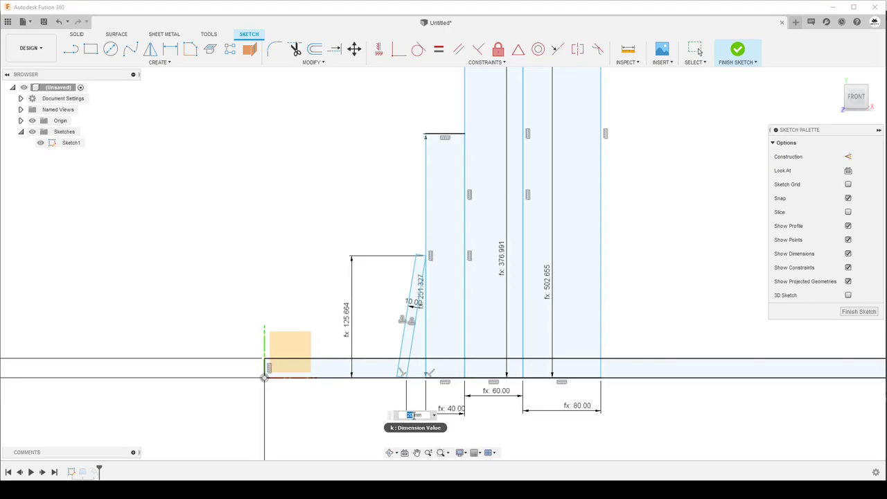
{"action": "type", "text": "30"}
{"action": "key", "text": "Return"}
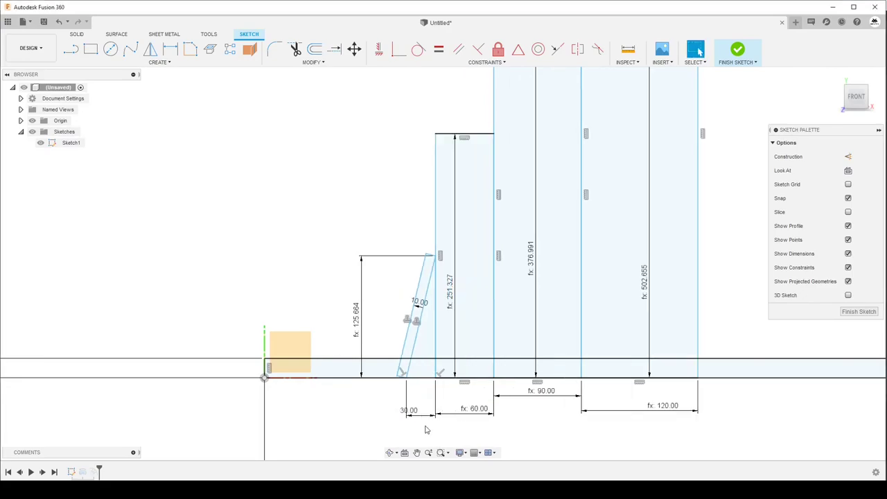
{"action": "scroll", "coordinate": [326, 400], "scroll_direction": "down", "scroll_amount": 3}
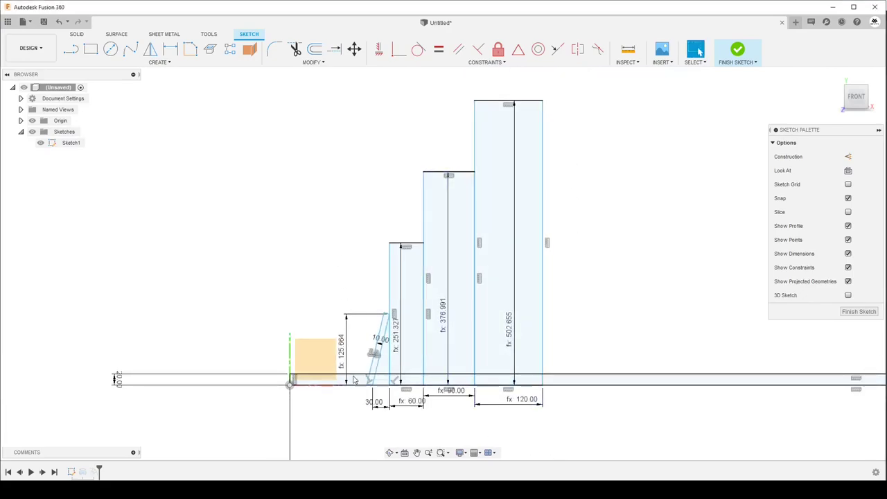
{"action": "left_click", "coordinate": [130, 51]}
{"action": "scroll", "coordinate": [392, 397], "scroll_direction": "up", "scroll_amount": 3}
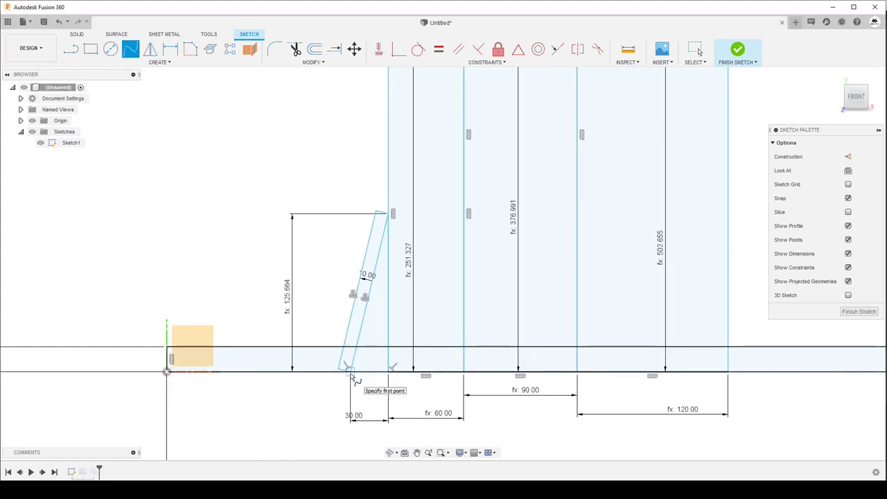
Draw a fit-point spline from the slanted line's foot through the rectangles' top corners
{"action": "left_click", "coordinate": [352, 374]}
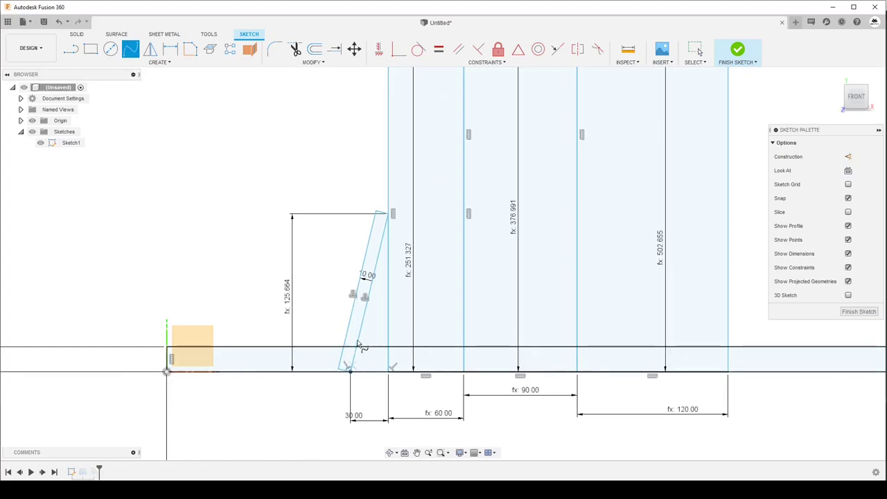
{"action": "scroll", "coordinate": [355, 353], "scroll_direction": "down", "scroll_amount": 2}
{"action": "left_click", "coordinate": [374, 265]}
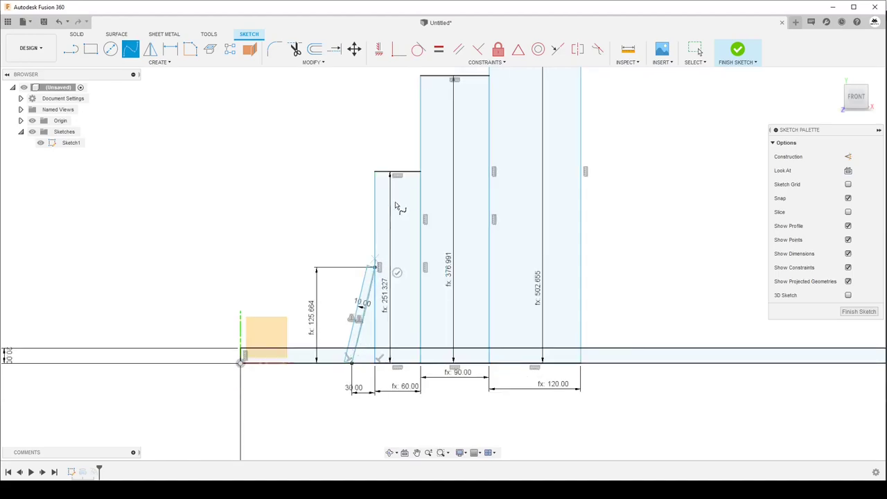
{"action": "left_click", "coordinate": [420, 172]}
{"action": "scroll", "coordinate": [414, 171], "scroll_direction": "down", "scroll_amount": 2}
{"action": "left_click", "coordinate": [464, 109]}
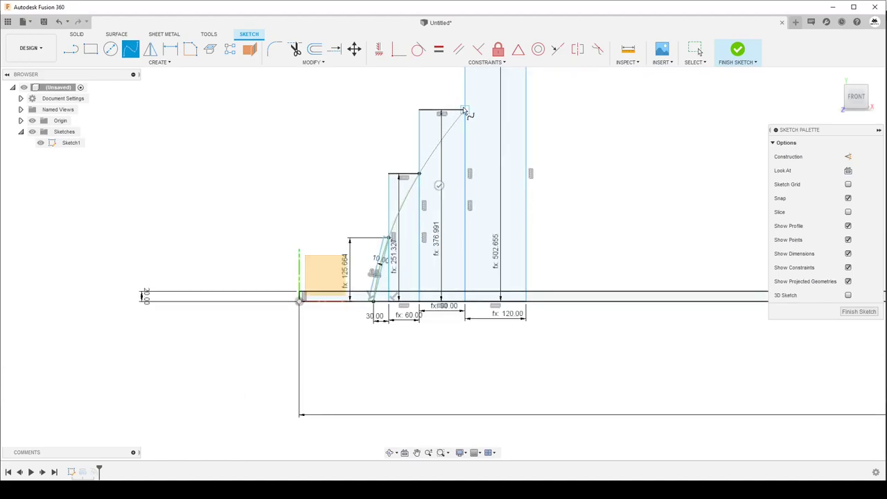
{"action": "scroll", "coordinate": [466, 136], "scroll_direction": "down", "scroll_amount": 2}
{"action": "left_click", "coordinate": [464, 135]}
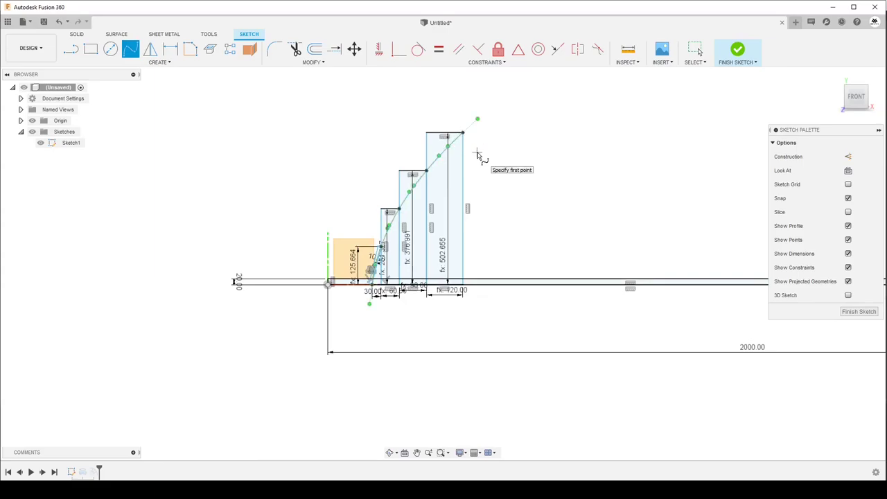
{"action": "left_click", "coordinate": [477, 149]}
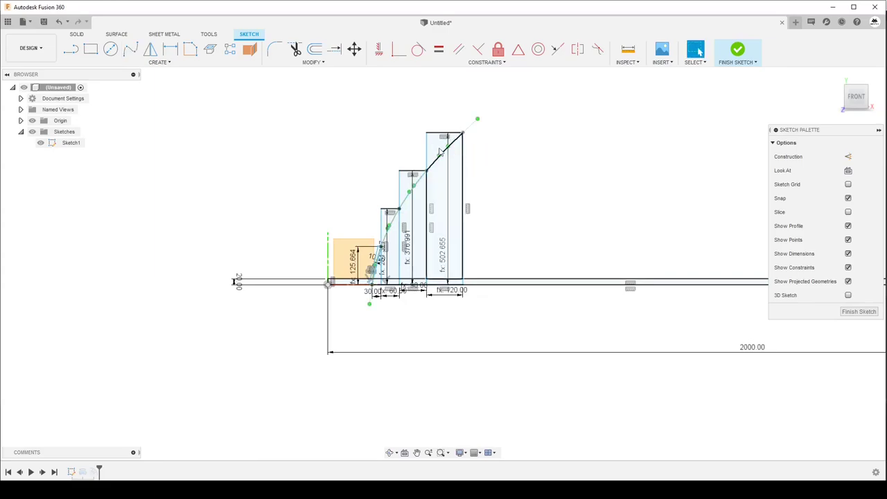
Convert the rectangles' vertical edges into construction lines
{"action": "left_click", "coordinate": [848, 156]}
{"action": "scroll", "coordinate": [464, 170], "scroll_direction": "up", "scroll_amount": 2}
{"action": "left_click", "coordinate": [465, 167]}
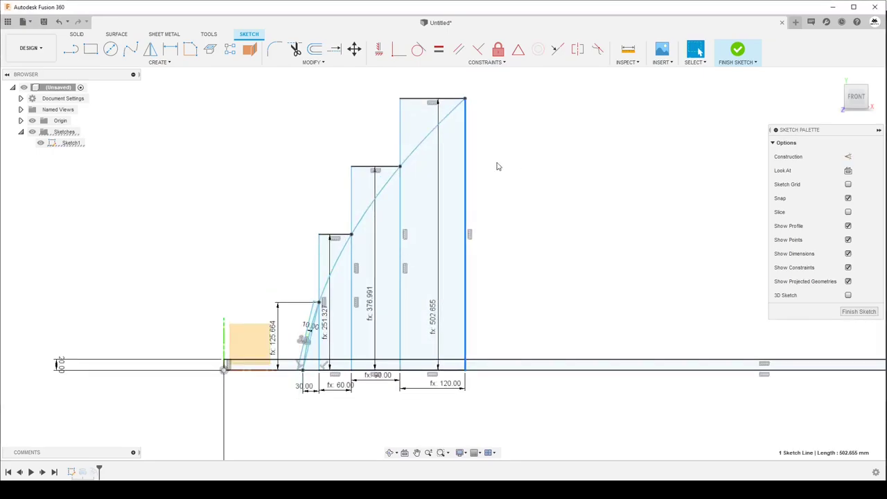
{"action": "left_click", "coordinate": [848, 156]}
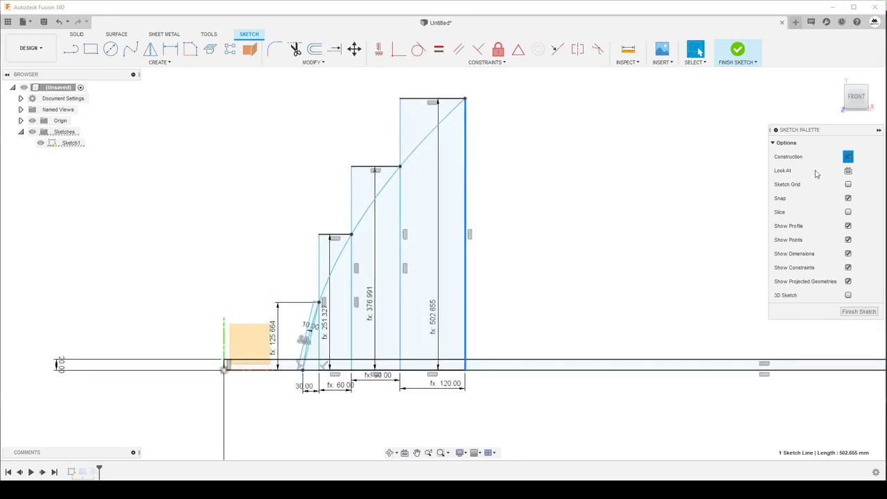
{"action": "left_click", "coordinate": [399, 187]}
{"action": "left_click", "coordinate": [848, 157]}
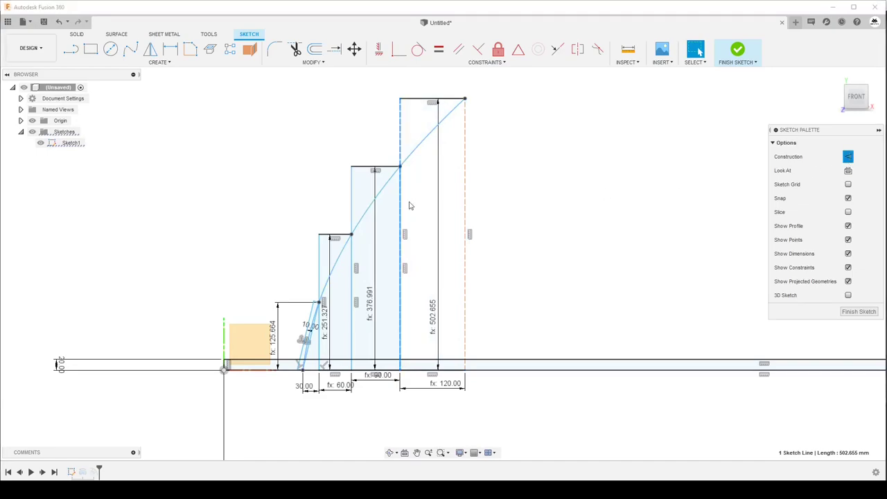
{"action": "left_click", "coordinate": [351, 208]}
{"action": "left_click", "coordinate": [848, 156]}
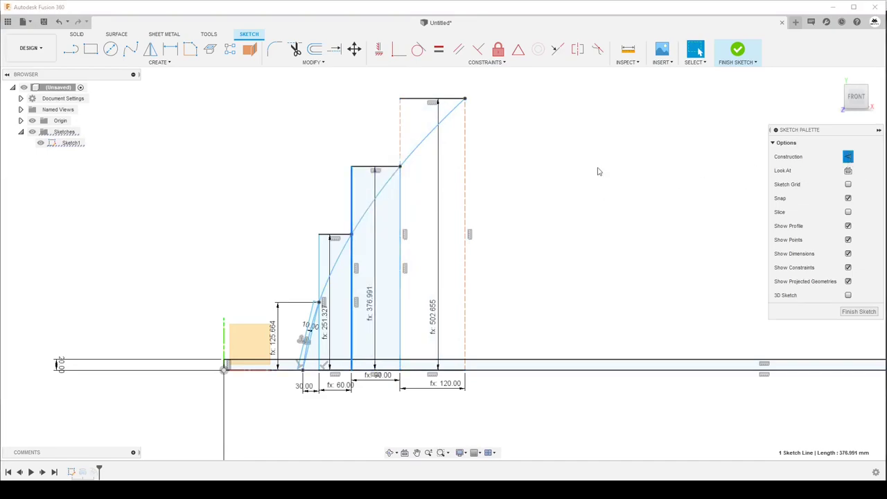
{"action": "left_click", "coordinate": [319, 277]}
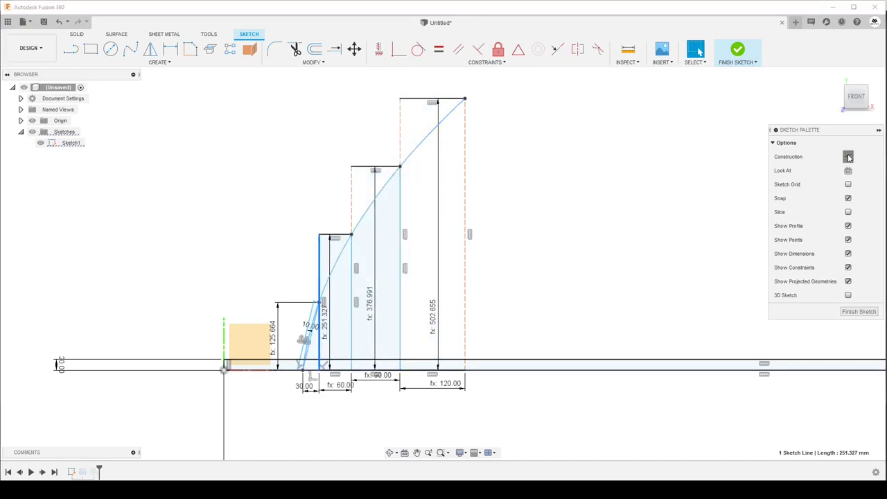
{"action": "left_click", "coordinate": [849, 156]}
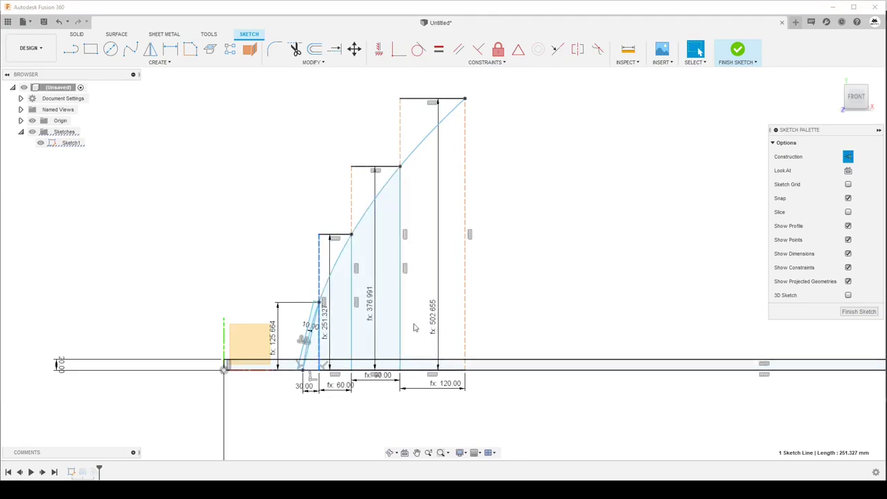
{"action": "left_click", "coordinate": [400, 277]}
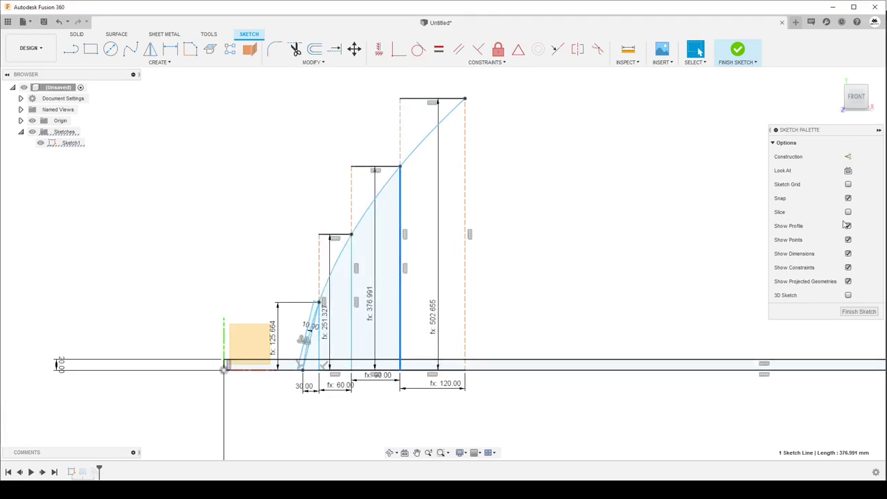
{"action": "left_click", "coordinate": [848, 156]}
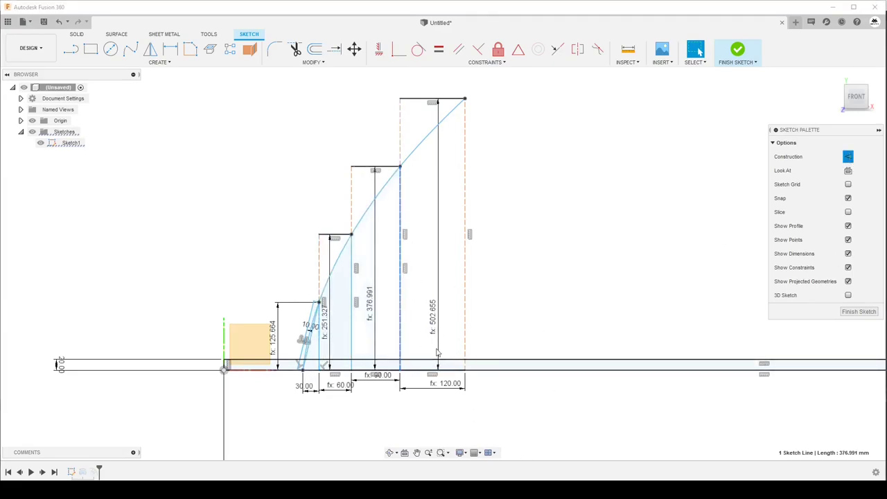
{"action": "left_click", "coordinate": [351, 298]}
{"action": "left_click", "coordinate": [848, 157]}
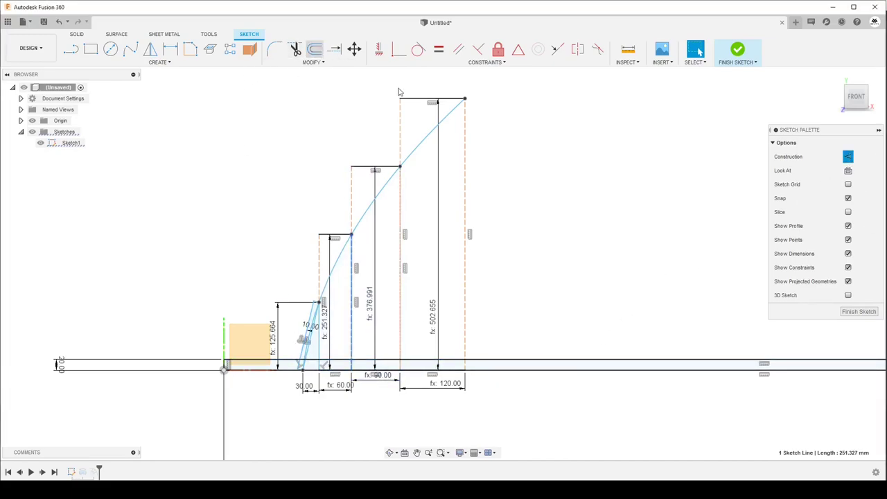
Offset the spline by 1.5 mm to create a thin copy
{"action": "key", "text": "o"}
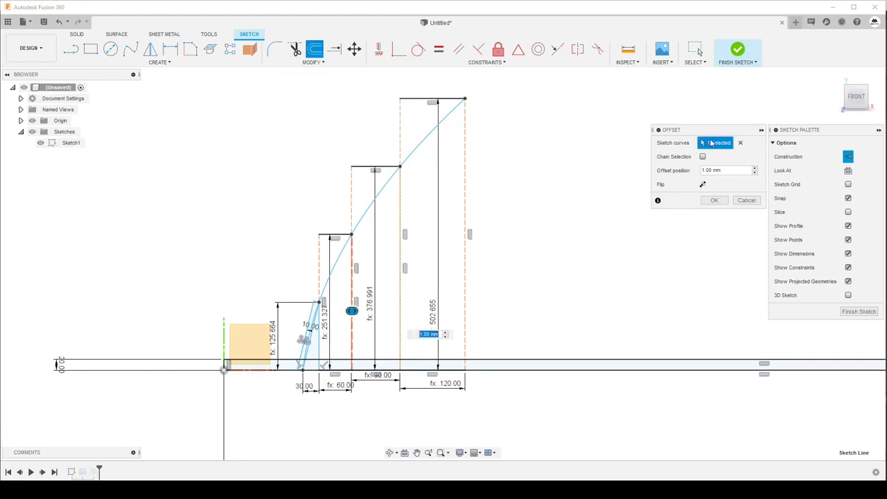
{"action": "left_click", "coordinate": [740, 142]}
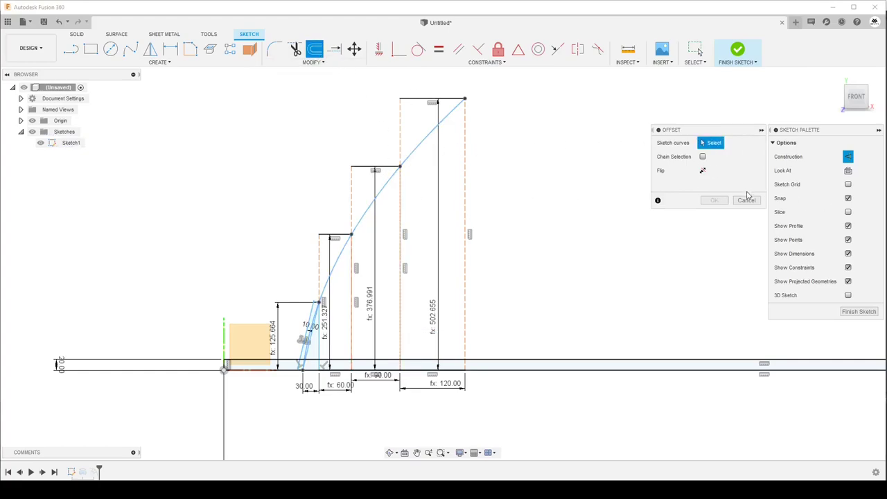
{"action": "left_click", "coordinate": [746, 200]}
{"action": "left_click", "coordinate": [314, 48]}
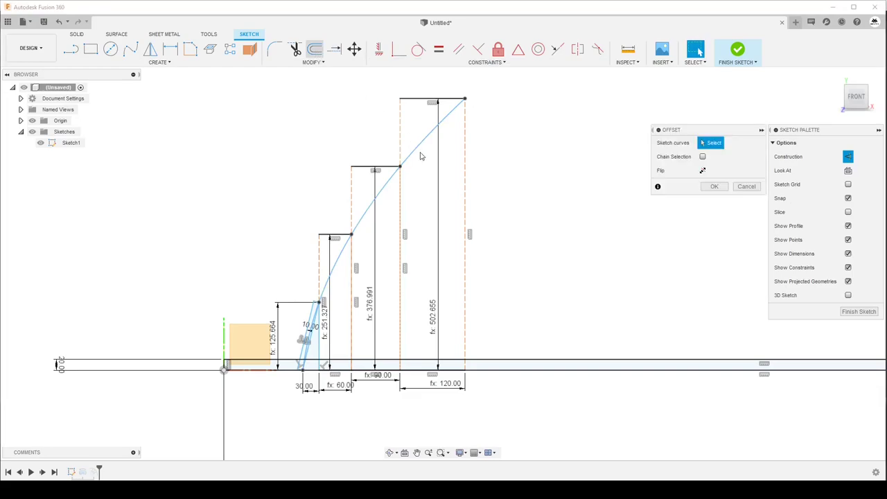
{"action": "left_click", "coordinate": [415, 152]}
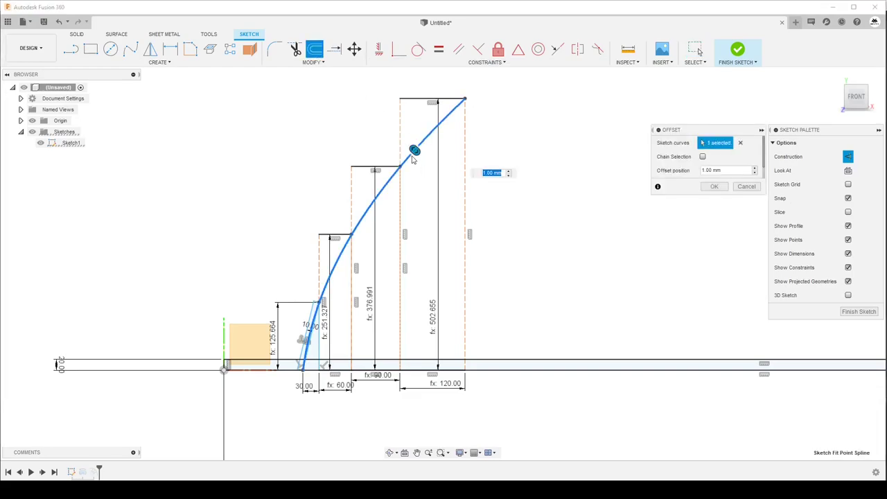
{"action": "left_click_drag", "start_coordinate": [414, 151], "coordinate": [409, 147]}
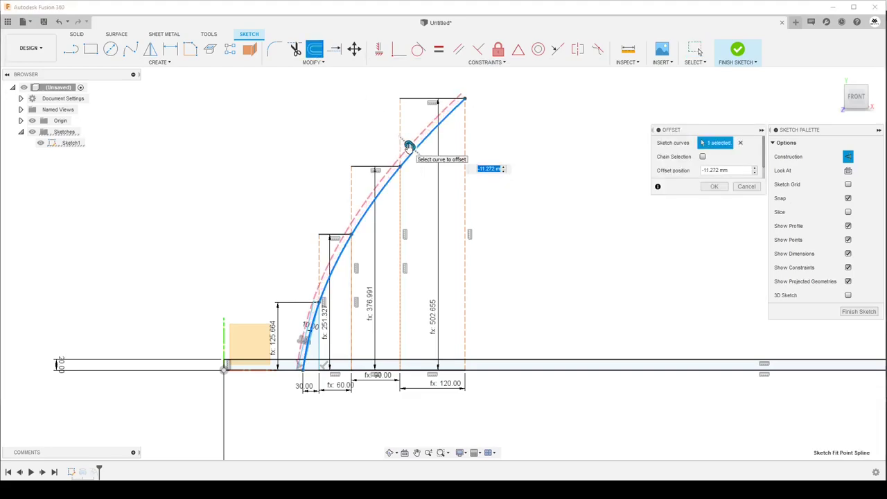
{"action": "type", "text": "1.5"}
{"action": "key", "text": "Return"}
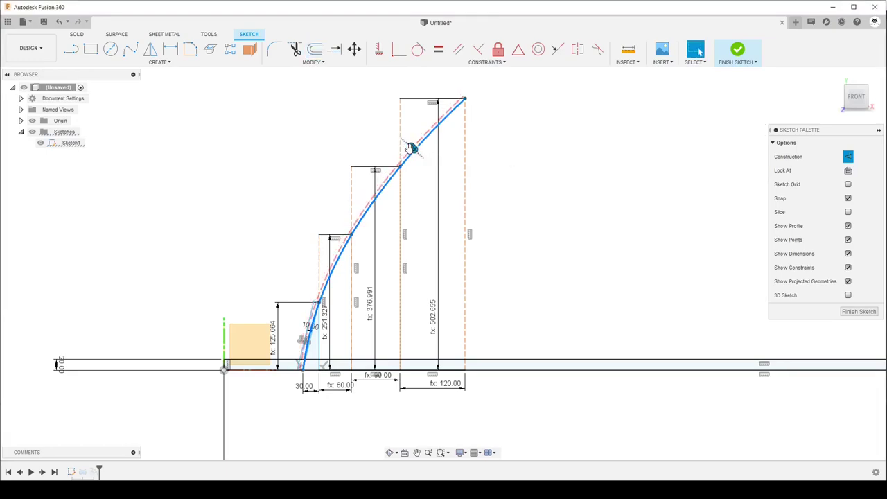
{"action": "scroll", "coordinate": [430, 129], "scroll_direction": "up", "scroll_amount": 3}
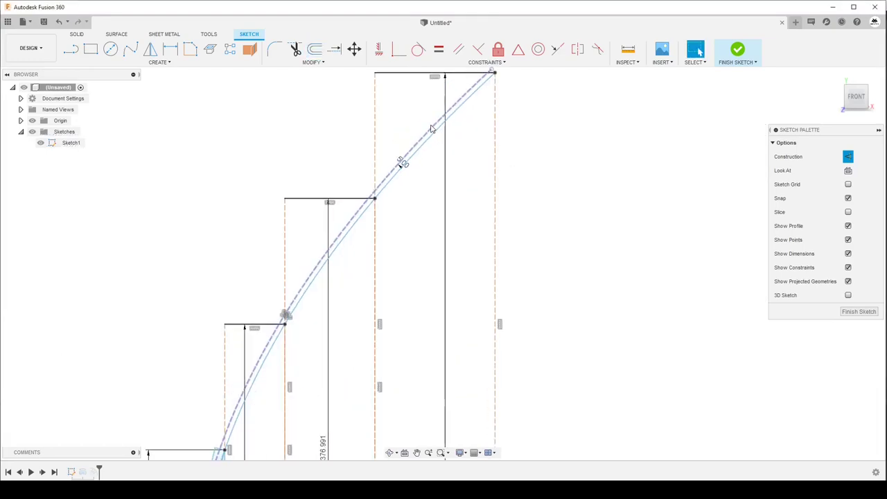
{"action": "left_click", "coordinate": [540, 134]}
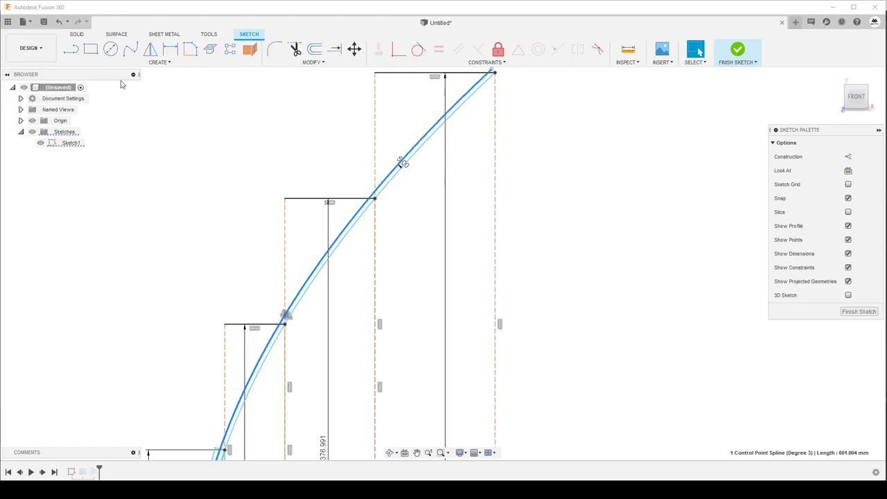
Trim away the short straight line at the bottom of the curves
{"action": "left_click", "coordinate": [72, 49]}
{"action": "key", "text": "x"}
{"action": "scroll", "coordinate": [480, 97], "scroll_direction": "down", "scroll_amount": 3}
{"action": "scroll", "coordinate": [482, 98], "scroll_direction": "up", "scroll_amount": 5}
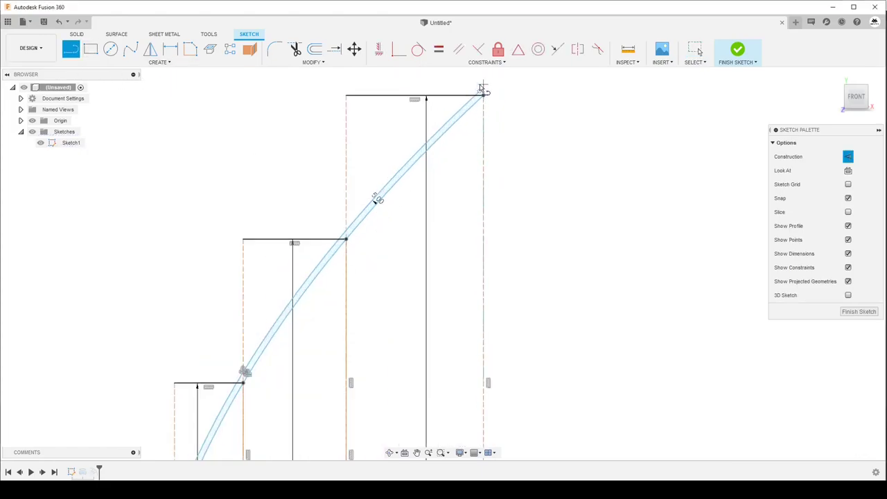
{"action": "scroll", "coordinate": [483, 100], "scroll_direction": "up", "scroll_amount": 2}
{"action": "scroll", "coordinate": [478, 98], "scroll_direction": "down", "scroll_amount": 2}
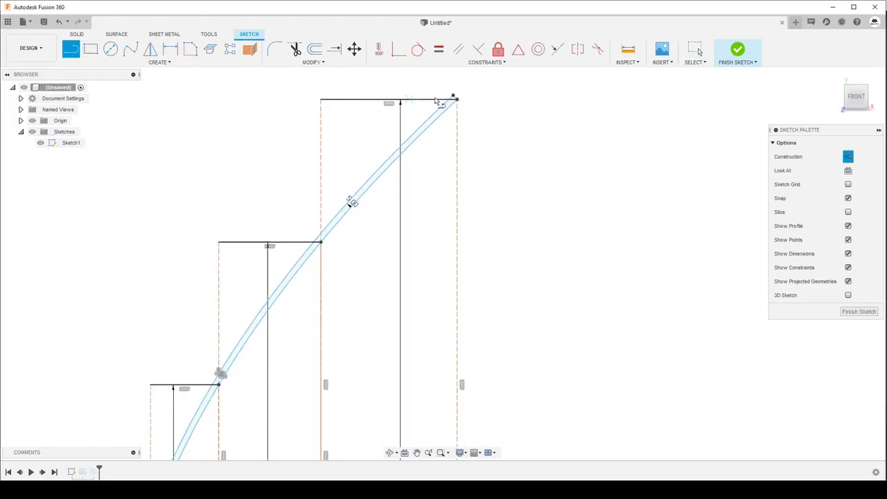
{"action": "scroll", "coordinate": [452, 98], "scroll_direction": "down", "scroll_amount": 3}
{"action": "scroll", "coordinate": [315, 322], "scroll_direction": "down", "scroll_amount": 2}
{"action": "scroll", "coordinate": [317, 301], "scroll_direction": "up", "scroll_amount": 4}
{"action": "scroll", "coordinate": [379, 249], "scroll_direction": "up", "scroll_amount": 5}
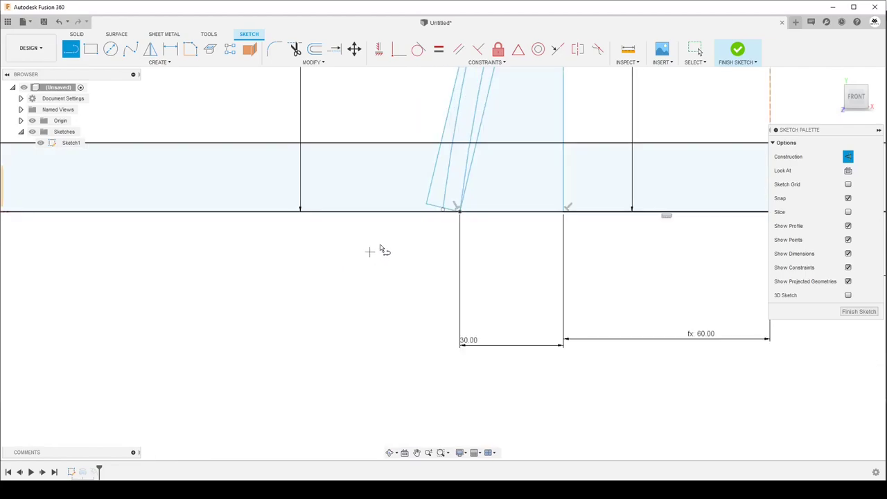
{"action": "scroll", "coordinate": [426, 275], "scroll_direction": "down", "scroll_amount": 2}
{"action": "scroll", "coordinate": [430, 278], "scroll_direction": "down", "scroll_amount": 2}
{"action": "scroll", "coordinate": [410, 276], "scroll_direction": "down", "scroll_amount": 1}
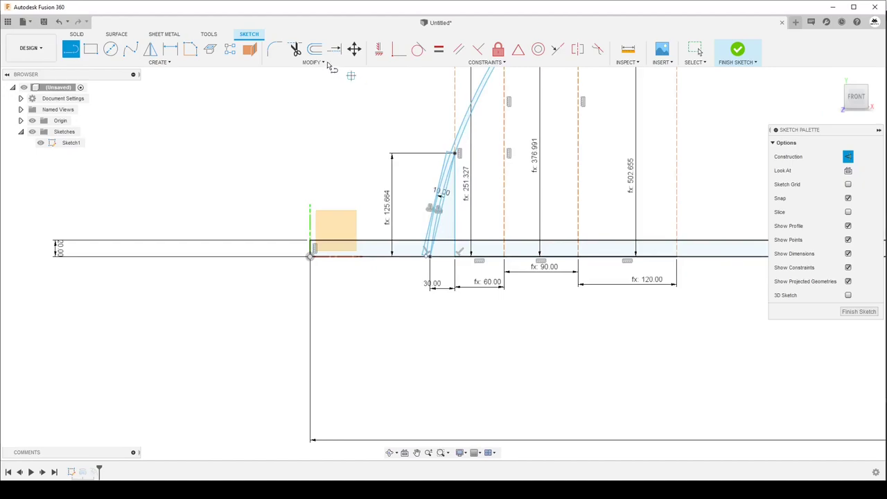
{"action": "scroll", "coordinate": [443, 152], "scroll_direction": "up", "scroll_amount": 1}
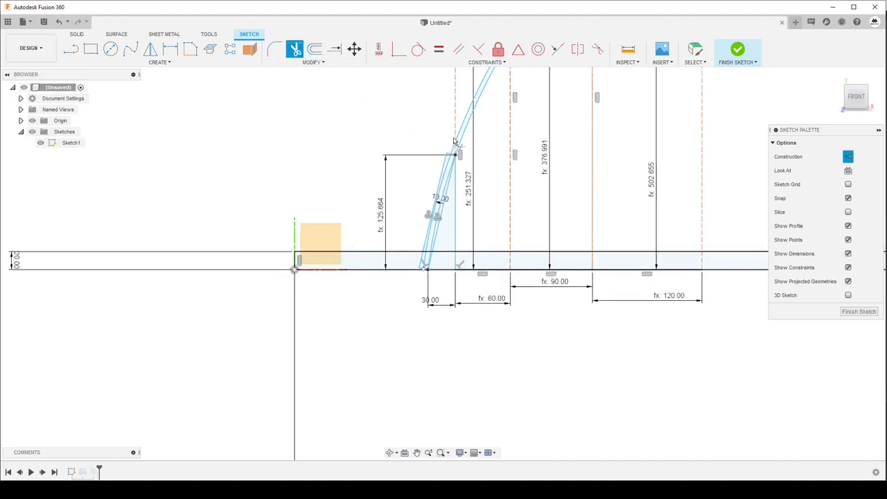
{"action": "scroll", "coordinate": [458, 161], "scroll_direction": "up", "scroll_amount": 4}
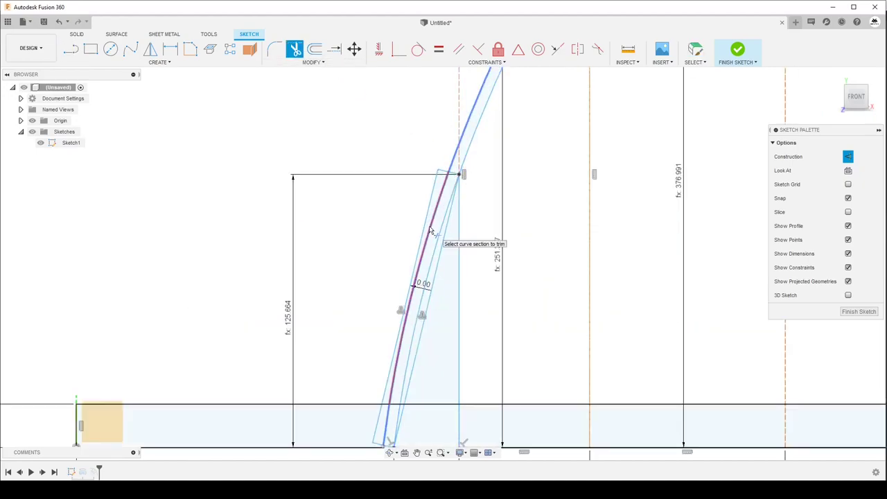
{"action": "left_click", "coordinate": [418, 248]}
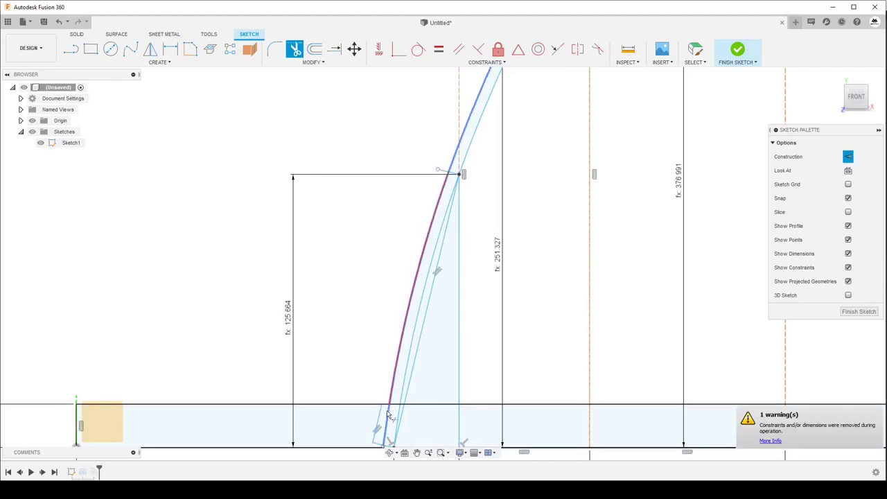
{"action": "scroll", "coordinate": [381, 412], "scroll_direction": "down", "scroll_amount": 2}
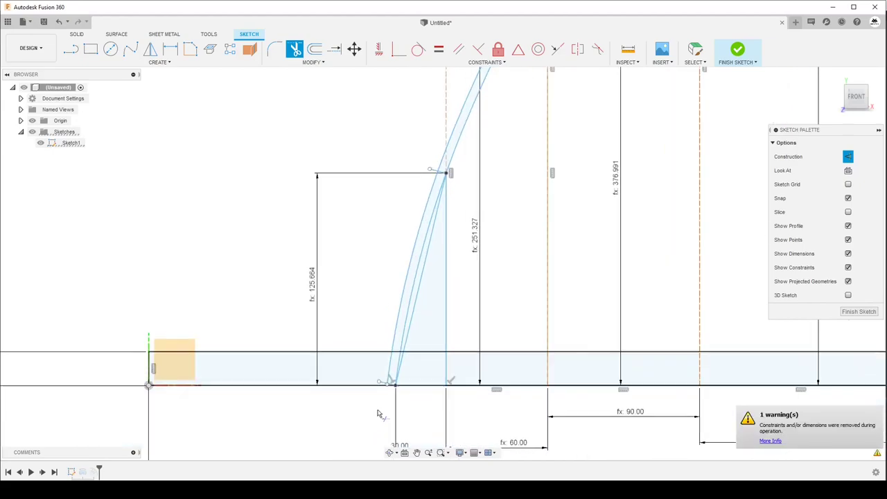
{"action": "scroll", "coordinate": [398, 367], "scroll_direction": "up", "scroll_amount": 4}
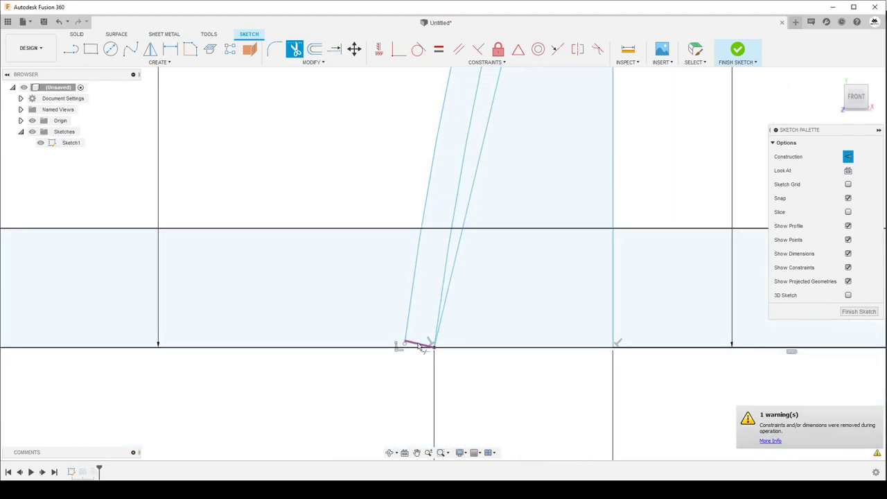
Extend the offset curve down to the base line and finish the sketch
{"action": "left_click", "coordinate": [331, 51]}
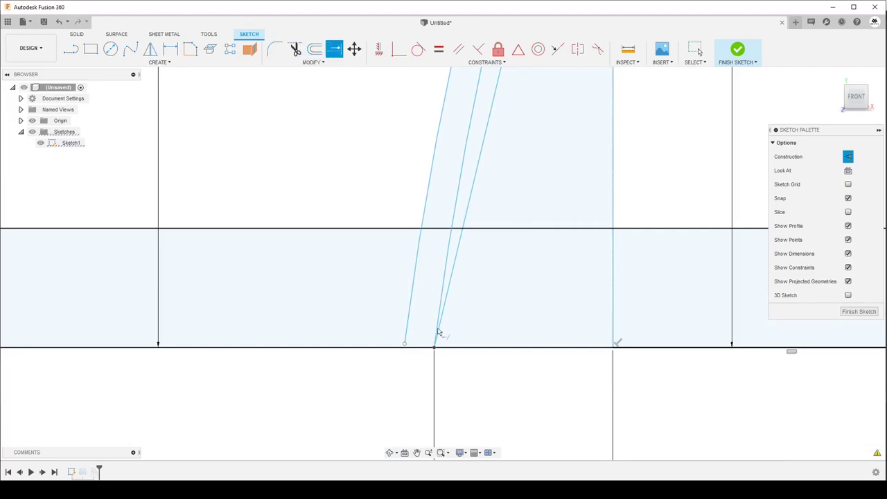
{"action": "left_click", "coordinate": [406, 342]}
{"action": "scroll", "coordinate": [370, 361], "scroll_direction": "down", "scroll_amount": 1}
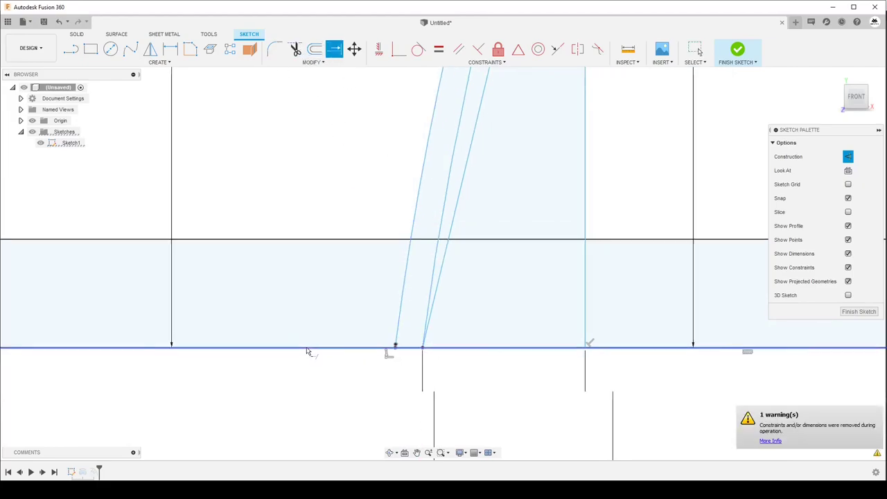
{"action": "scroll", "coordinate": [307, 352], "scroll_direction": "down", "scroll_amount": 2}
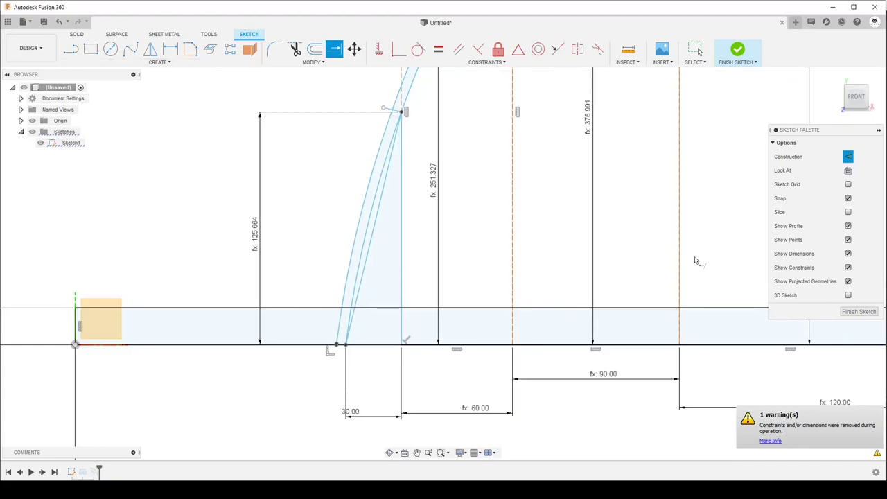
{"action": "left_click", "coordinate": [859, 312]}
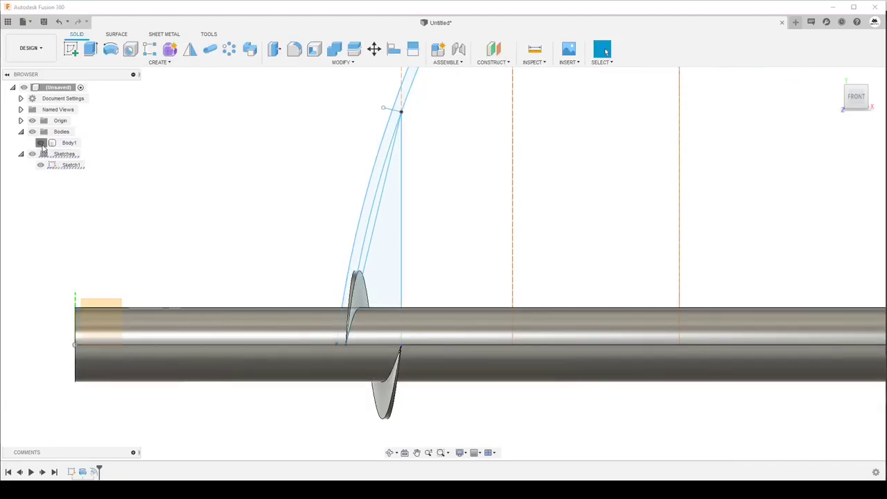
Toggle the shaft body's visibility and roll the timeline back before the helical flight
{"action": "left_click", "coordinate": [40, 143]}
{"action": "left_click", "coordinate": [41, 143]}
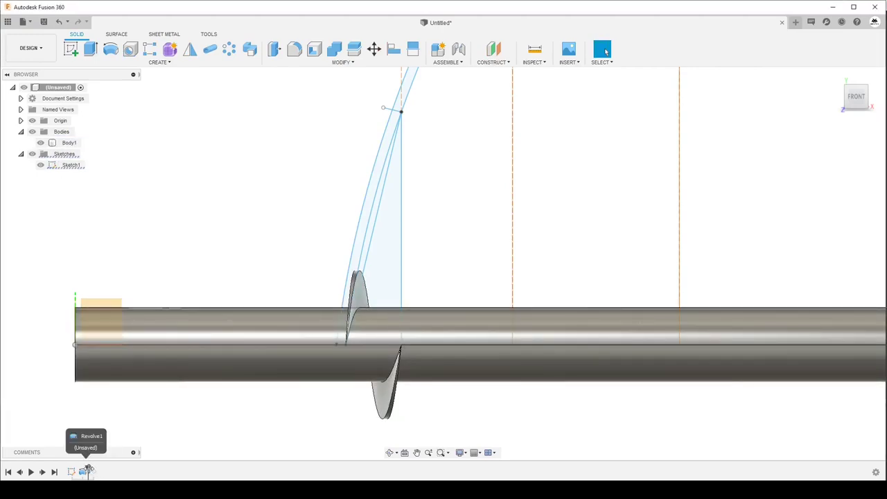
{"action": "left_click_drag", "start_coordinate": [89, 470], "coordinate": [88, 471]}
{"action": "scroll", "coordinate": [295, 282], "scroll_direction": "down", "scroll_amount": 3}
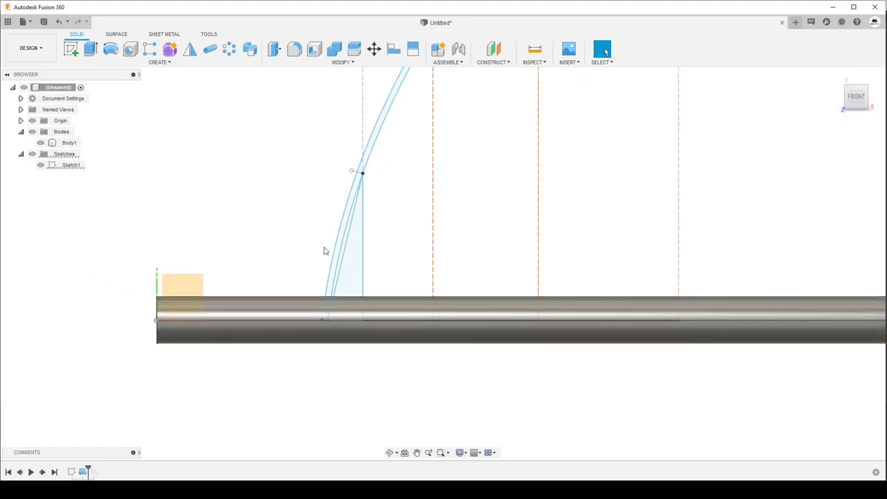
Start an Emboss with the five flight sketch profiles, then switch to picking the target face
{"action": "left_click", "coordinate": [158, 61]}
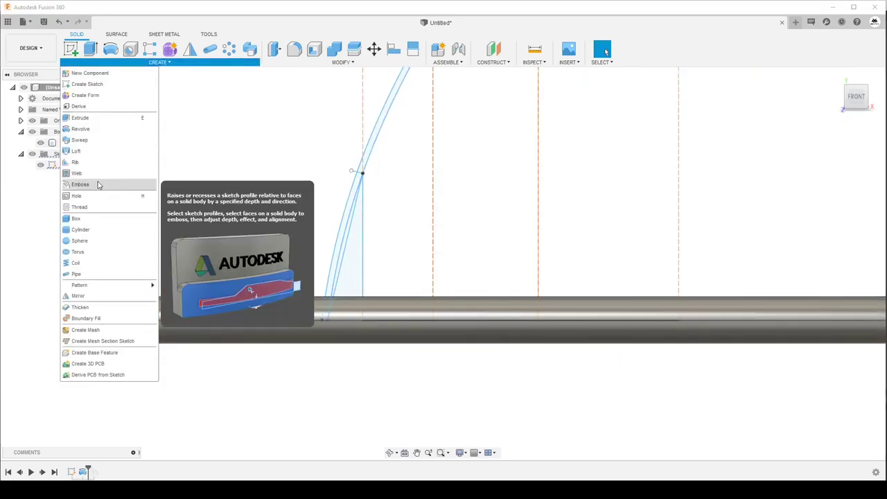
{"action": "left_click", "coordinate": [101, 184]}
{"action": "left_click", "coordinate": [339, 280]}
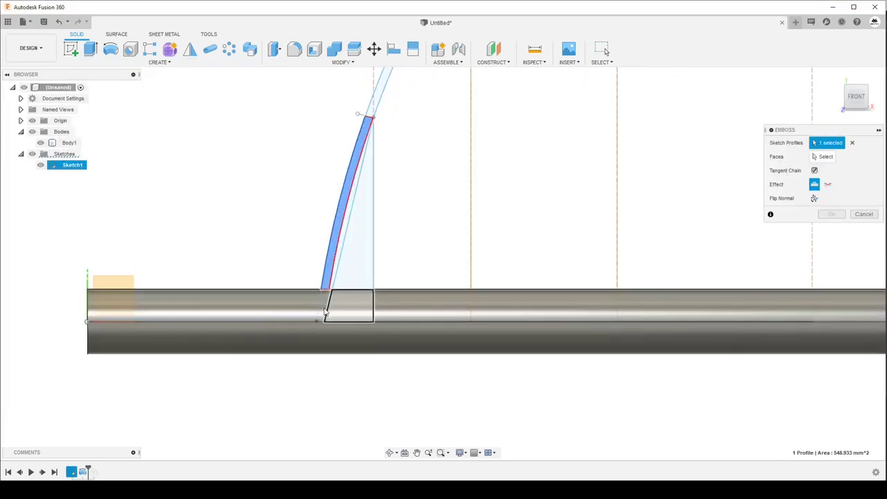
{"action": "scroll", "coordinate": [332, 291], "scroll_direction": "up", "scroll_amount": 2}
{"action": "left_click", "coordinate": [322, 305]}
{"action": "scroll", "coordinate": [333, 319], "scroll_direction": "down", "scroll_amount": 2}
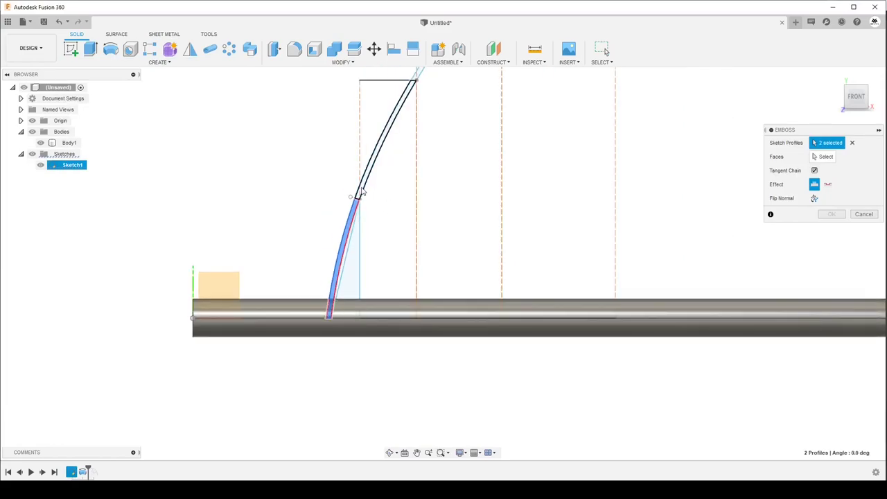
{"action": "scroll", "coordinate": [335, 251], "scroll_direction": "down", "scroll_amount": 1}
{"action": "scroll", "coordinate": [337, 239], "scroll_direction": "up", "scroll_amount": 3}
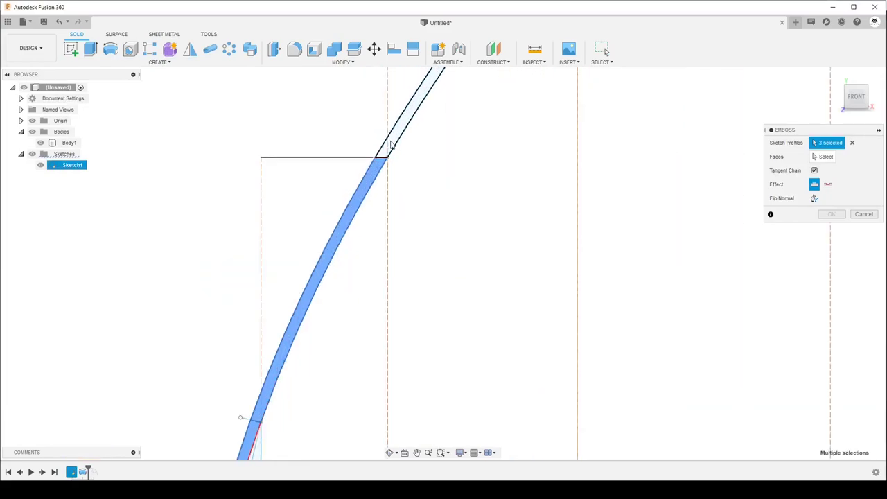
{"action": "left_click", "coordinate": [339, 230]}
{"action": "scroll", "coordinate": [337, 229], "scroll_direction": "down", "scroll_amount": 2}
{"action": "scroll", "coordinate": [416, 119], "scroll_direction": "up", "scroll_amount": 1}
{"action": "scroll", "coordinate": [399, 140], "scroll_direction": "up", "scroll_amount": 2}
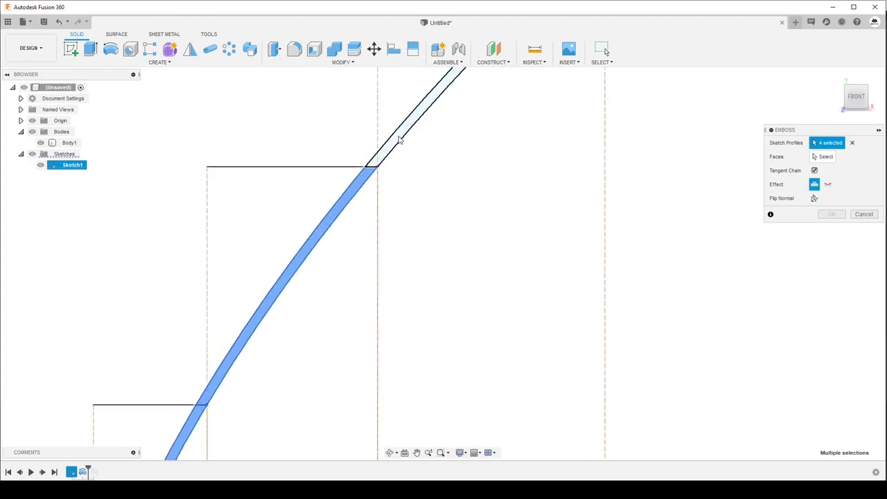
{"action": "scroll", "coordinate": [334, 254], "scroll_direction": "down", "scroll_amount": 2}
{"action": "scroll", "coordinate": [395, 174], "scroll_direction": "down", "scroll_amount": 1}
{"action": "scroll", "coordinate": [415, 153], "scroll_direction": "up", "scroll_amount": 2}
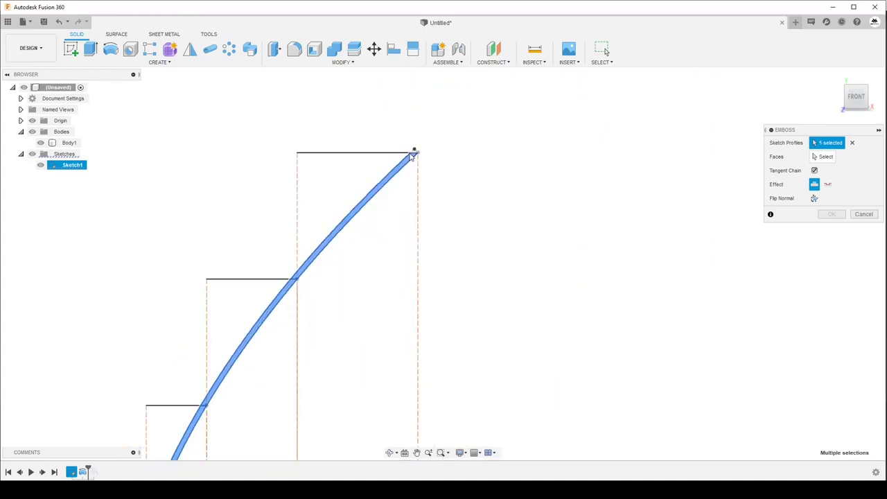
{"action": "scroll", "coordinate": [421, 153], "scroll_direction": "up", "scroll_amount": 2}
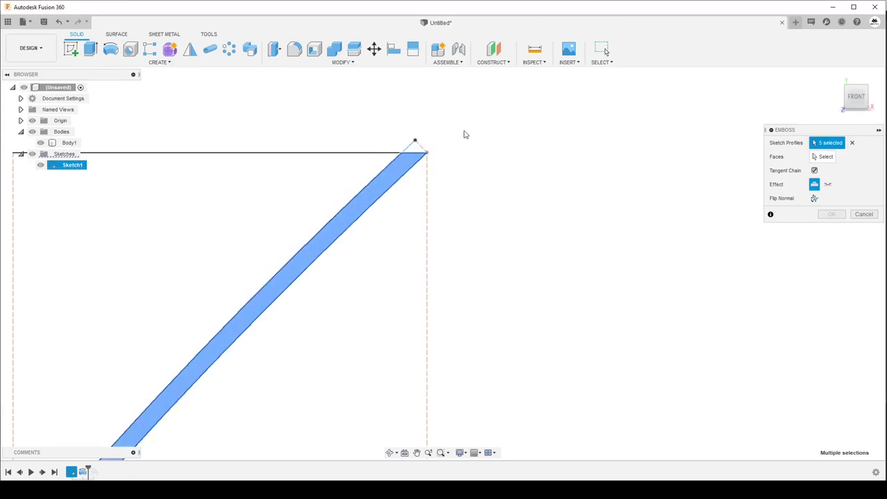
{"action": "scroll", "coordinate": [478, 116], "scroll_direction": "down", "scroll_amount": 1}
{"action": "scroll", "coordinate": [437, 122], "scroll_direction": "down", "scroll_amount": 2}
{"action": "scroll", "coordinate": [457, 120], "scroll_direction": "down", "scroll_amount": 1}
{"action": "scroll", "coordinate": [494, 118], "scroll_direction": "down", "scroll_amount": 2}
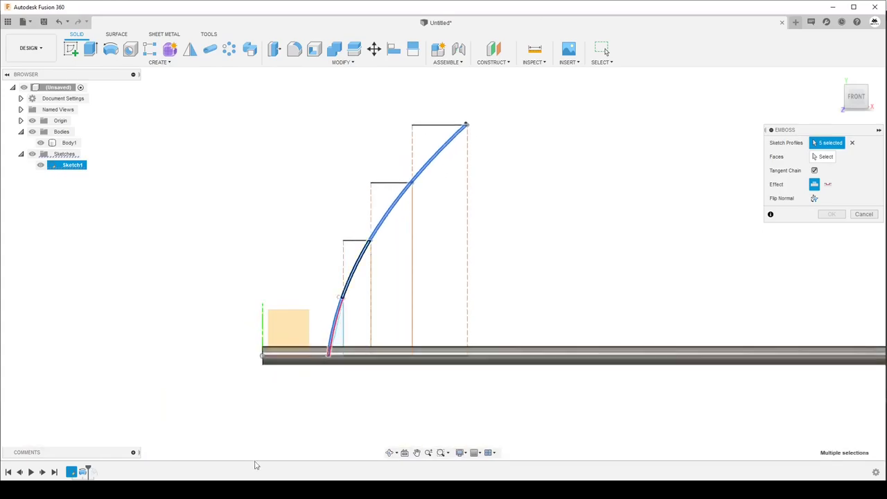
{"action": "scroll", "coordinate": [349, 348], "scroll_direction": "up", "scroll_amount": 2}
{"action": "scroll", "coordinate": [358, 297], "scroll_direction": "up", "scroll_amount": 2}
{"action": "left_click", "coordinate": [823, 157]}
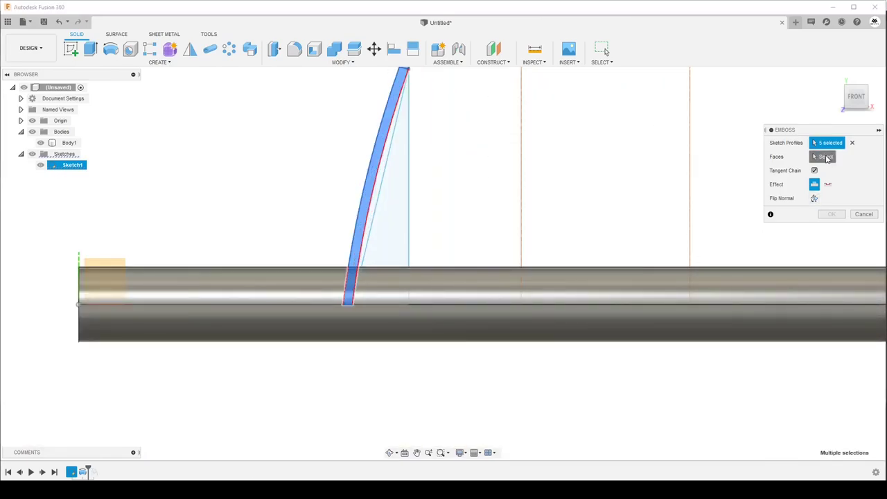
Emboss the flight profiles 20 mm deep onto the shaft's cylindrical face
{"action": "left_click", "coordinate": [650, 293]}
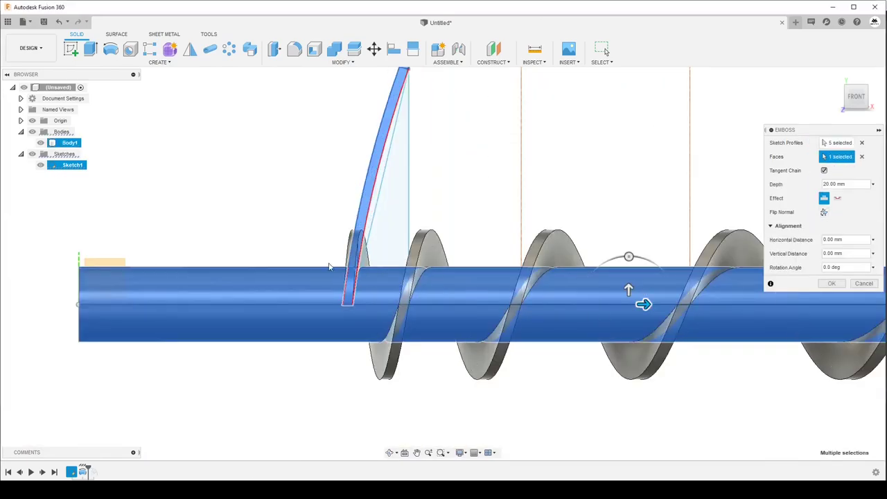
{"action": "scroll", "coordinate": [281, 253], "scroll_direction": "down", "scroll_amount": 3}
{"action": "scroll", "coordinate": [307, 258], "scroll_direction": "down", "scroll_amount": 3}
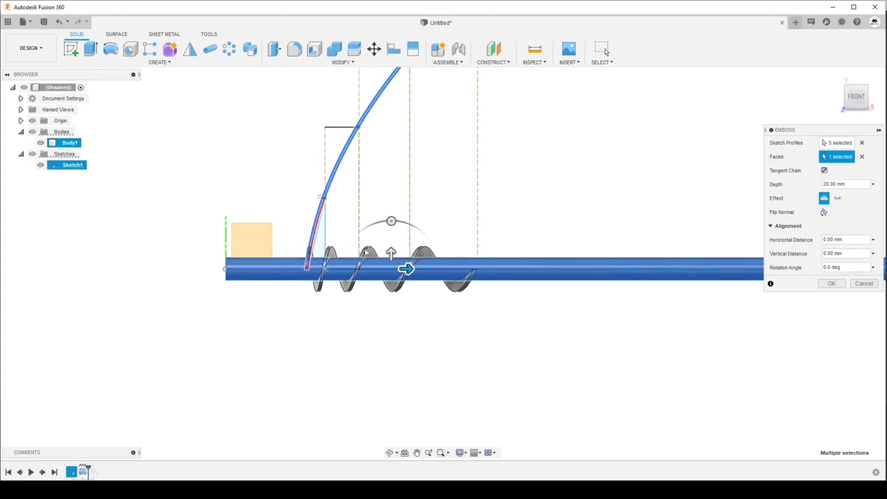
{"action": "scroll", "coordinate": [359, 257], "scroll_direction": "up", "scroll_amount": 3}
{"action": "scroll", "coordinate": [331, 267], "scroll_direction": "down", "scroll_amount": 2}
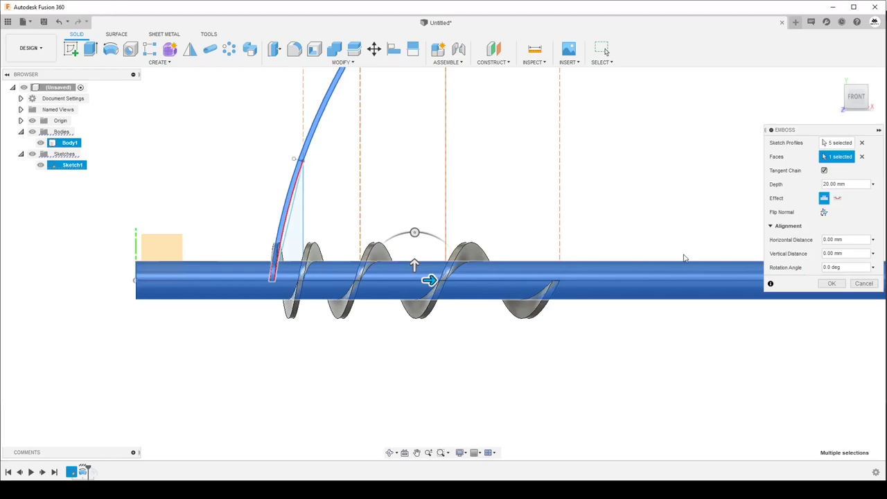
{"action": "left_click", "coordinate": [842, 184]}
{"action": "type", "text": "25"}
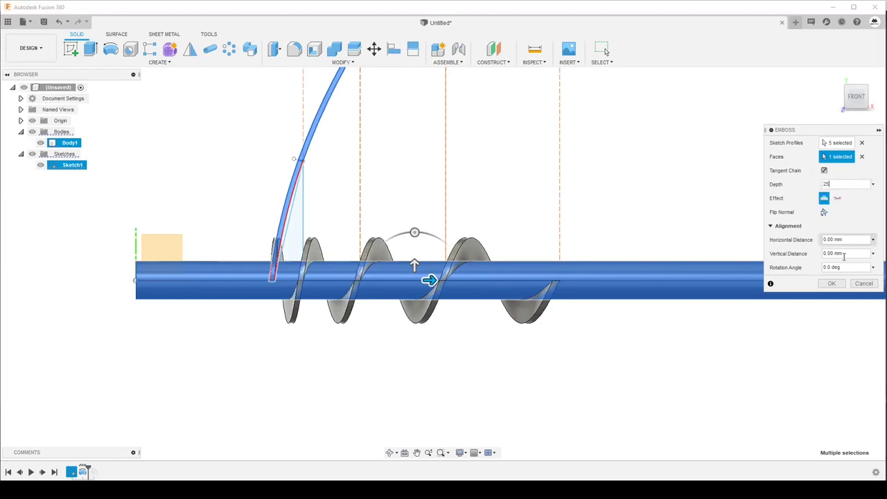
{"action": "left_click", "coordinate": [832, 282]}
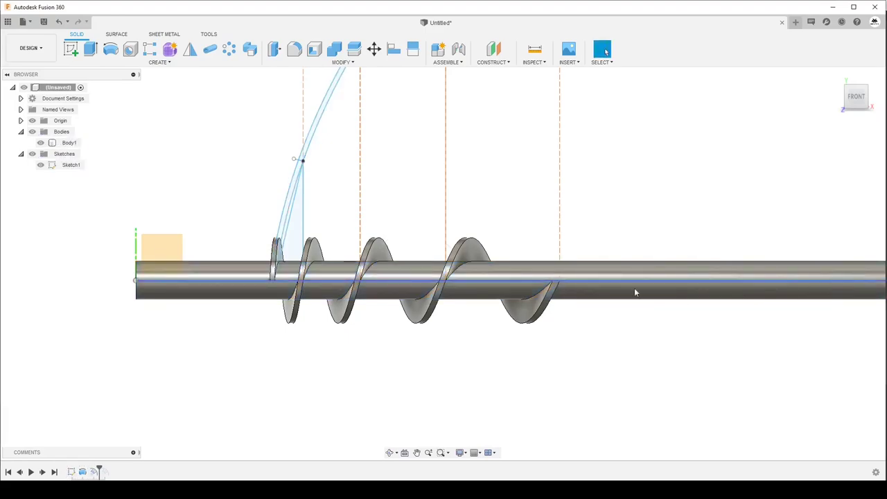
Orbit to an angled view of the flights and hide Sketch1
{"action": "mouse_move", "coordinate": [527, 269]}
{"action": "middle_mouse_down", "text": "shift"}
{"action": "mouse_move", "coordinate": [536, 282]}
{"action": "mouse_move", "coordinate": [551, 256]}
{"action": "mouse_move", "coordinate": [588, 275]}
{"action": "mouse_move", "coordinate": [586, 284]}
{"action": "mouse_move", "coordinate": [601, 274]}
{"action": "mouse_move", "coordinate": [62, 181]}
{"action": "middle_mouse_up", "text": "shift"}
{"action": "scroll", "coordinate": [536, 282], "scroll_direction": "up", "scroll_amount": 5}
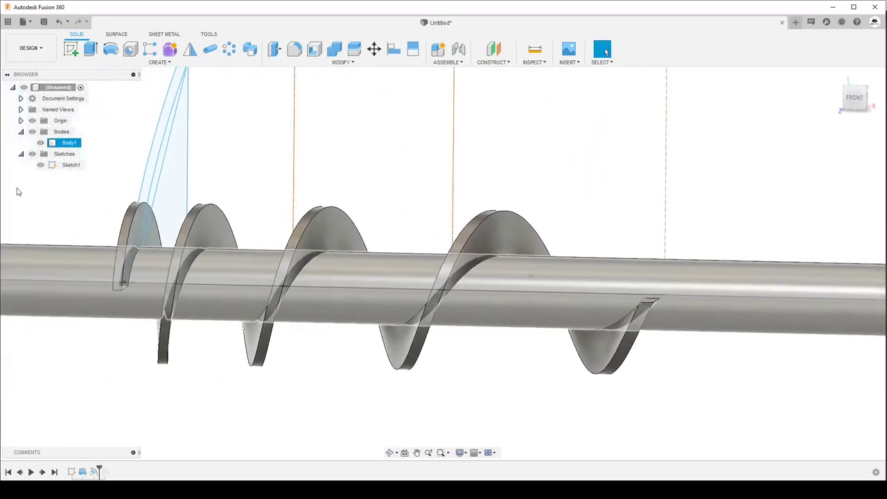
{"action": "left_click", "coordinate": [40, 165]}
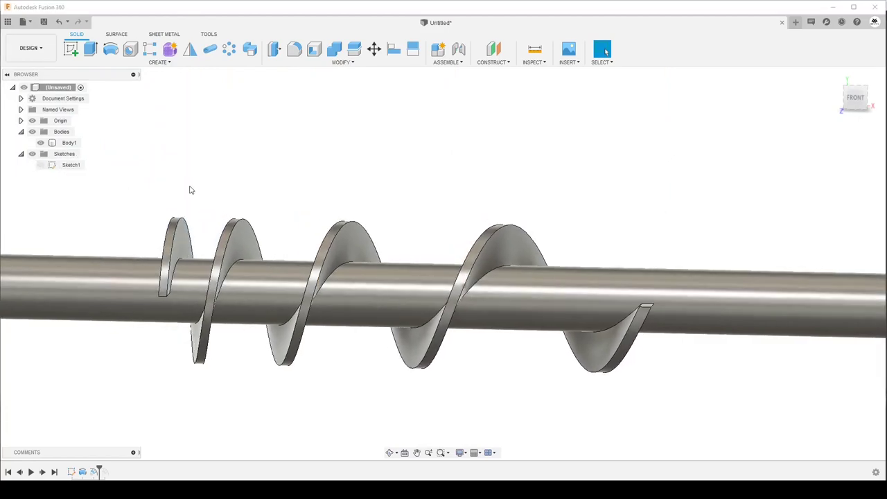
Offset the helical flight face 0 mm into new body Body2 (1), then hide Body1
{"action": "left_click", "coordinate": [117, 35]}
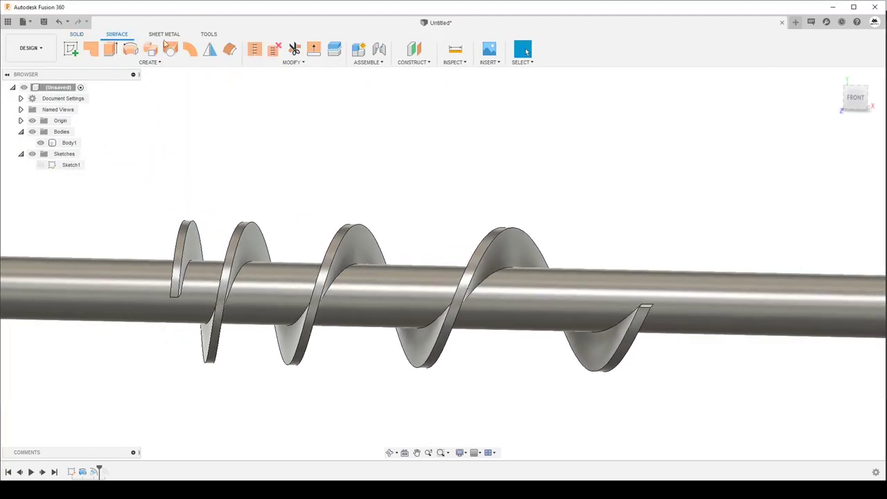
{"action": "left_click", "coordinate": [231, 52]}
{"action": "mouse_move", "coordinate": [412, 172]}
{"action": "middle_mouse_down", "text": "shift"}
{"action": "mouse_move", "coordinate": [574, 252]}
{"action": "mouse_move", "coordinate": [652, 318]}
{"action": "mouse_move", "coordinate": [644, 323]}
{"action": "mouse_move", "coordinate": [641, 309]}
{"action": "middle_mouse_up", "text": "shift"}
{"action": "left_click", "coordinate": [641, 309]}
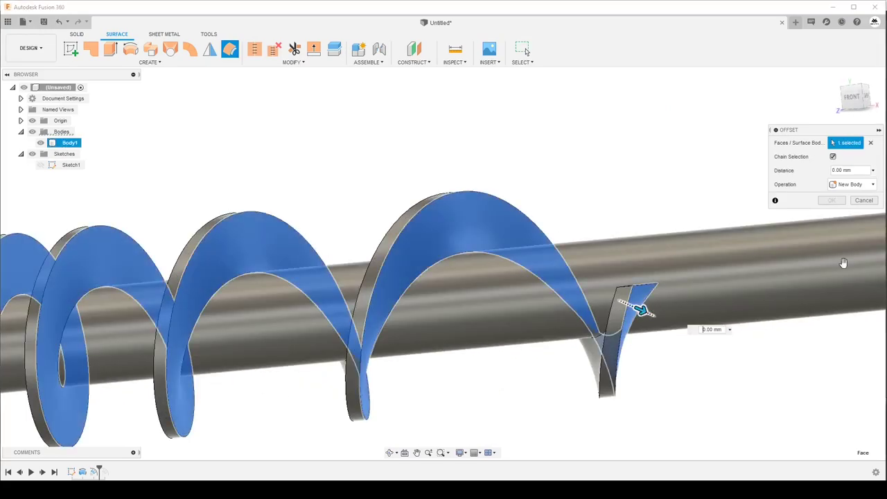
{"action": "left_click", "coordinate": [834, 201]}
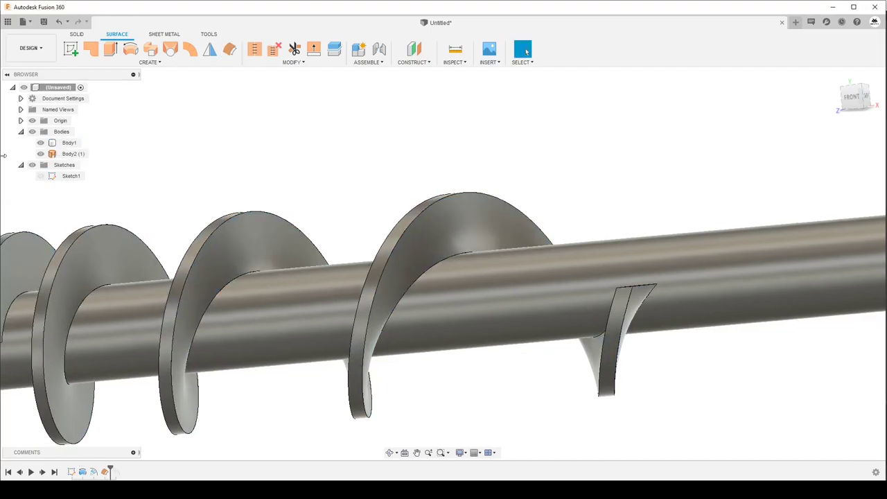
{"action": "left_click", "coordinate": [40, 143]}
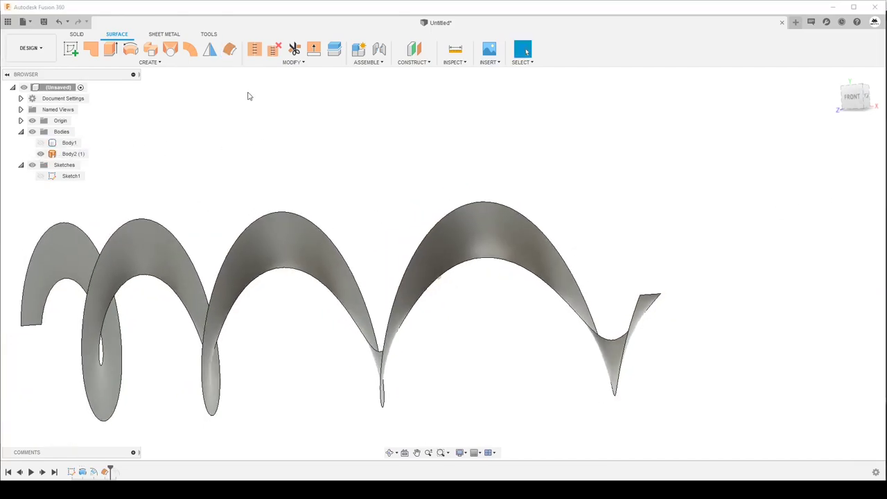
Thicken the helical surface 5 mm to one side into new solid body Body3
{"action": "left_click", "coordinate": [150, 62]}
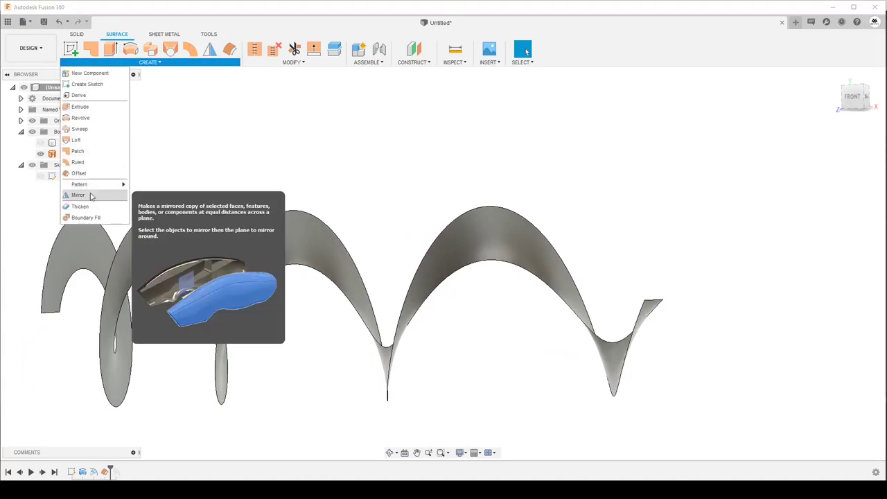
{"action": "left_click", "coordinate": [500, 248]}
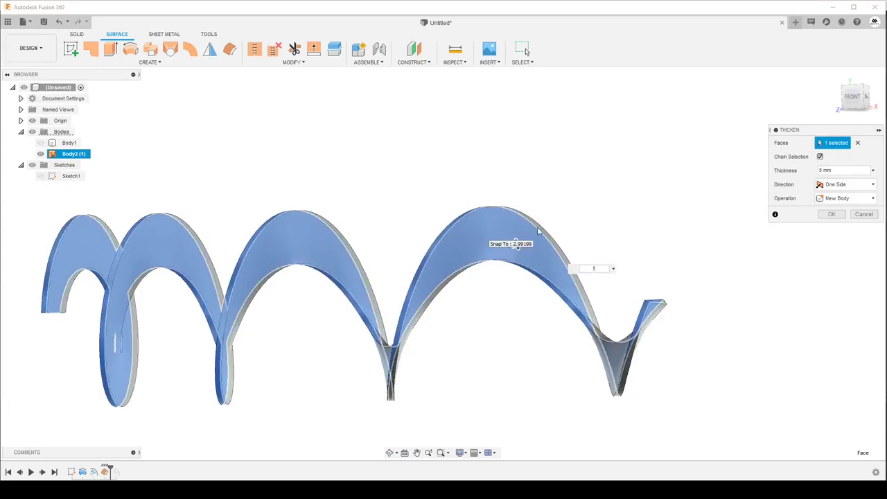
{"action": "left_click", "coordinate": [831, 215]}
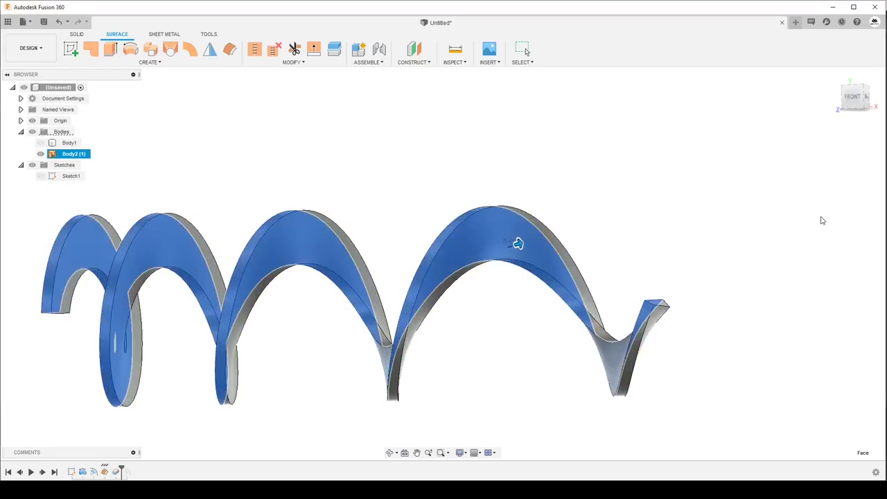
Show Body1 again and inspect the shaft and thickened flight from below
{"action": "left_click", "coordinate": [41, 142]}
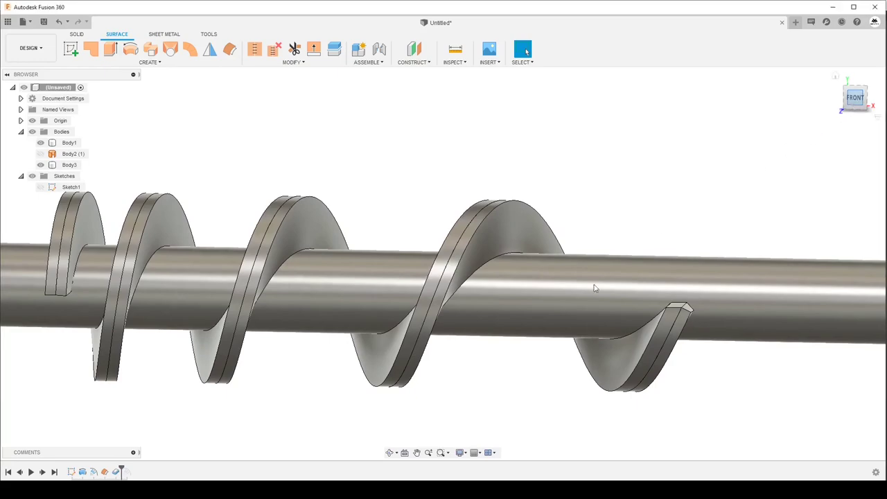
{"action": "left_click", "coordinate": [387, 272]}
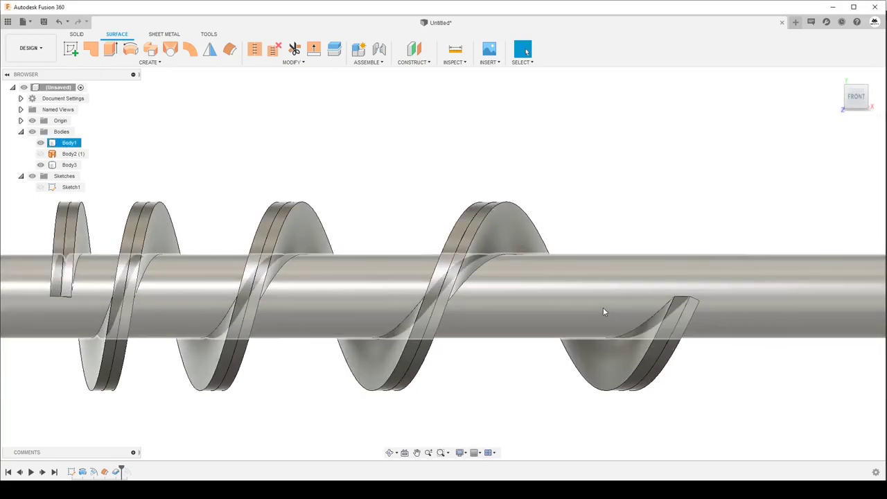
{"action": "scroll", "coordinate": [722, 316], "scroll_direction": "up", "scroll_amount": 5}
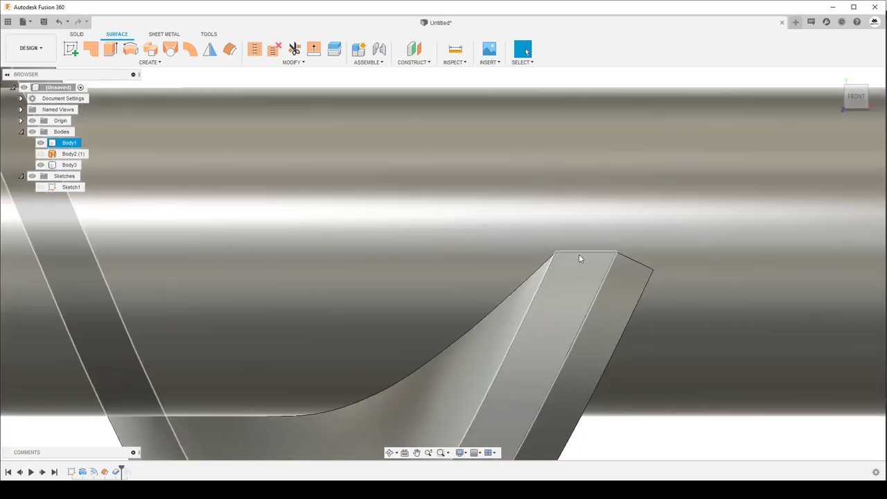
{"action": "left_click", "coordinate": [580, 258]}
{"action": "middle_click_drag", "start_coordinate": [580, 258], "coordinate": [577, 301], "text": "shift"}
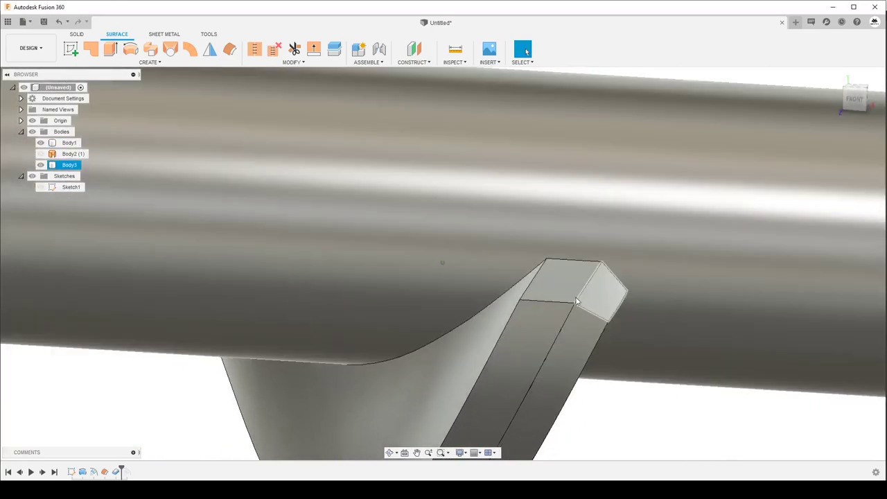
{"action": "mouse_move", "coordinate": [589, 308]}
{"action": "middle_mouse_down", "text": "shift"}
{"action": "mouse_move", "coordinate": [598, 228]}
{"action": "mouse_move", "coordinate": [533, 309]}
{"action": "mouse_move", "coordinate": [525, 286]}
{"action": "mouse_move", "coordinate": [125, 231]}
{"action": "mouse_move", "coordinate": [326, 398]}
{"action": "mouse_move", "coordinate": [326, 384]}
{"action": "middle_mouse_up", "text": "shift"}
{"action": "left_click", "coordinate": [597, 228]}
{"action": "left_click", "coordinate": [525, 285]}
{"action": "left_click", "coordinate": [329, 397]}
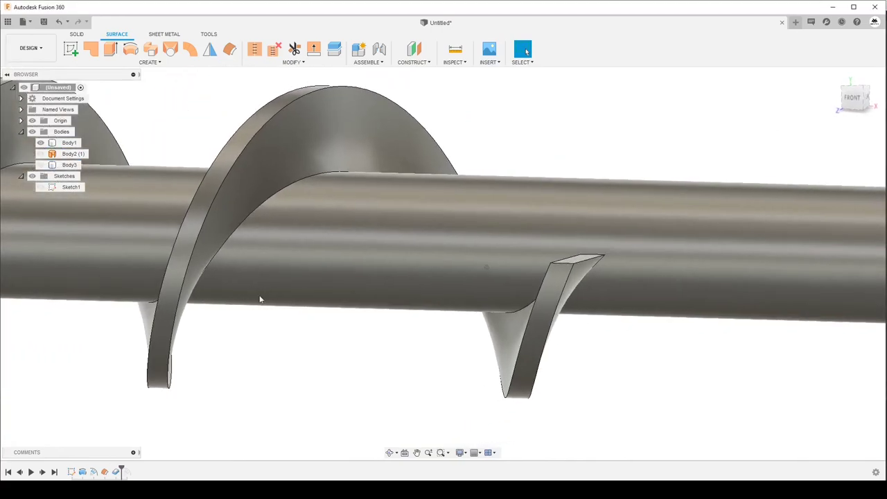
Delete the thin embossed flight faces from the shaft and show Body3 again
{"action": "left_click", "coordinate": [229, 233]}
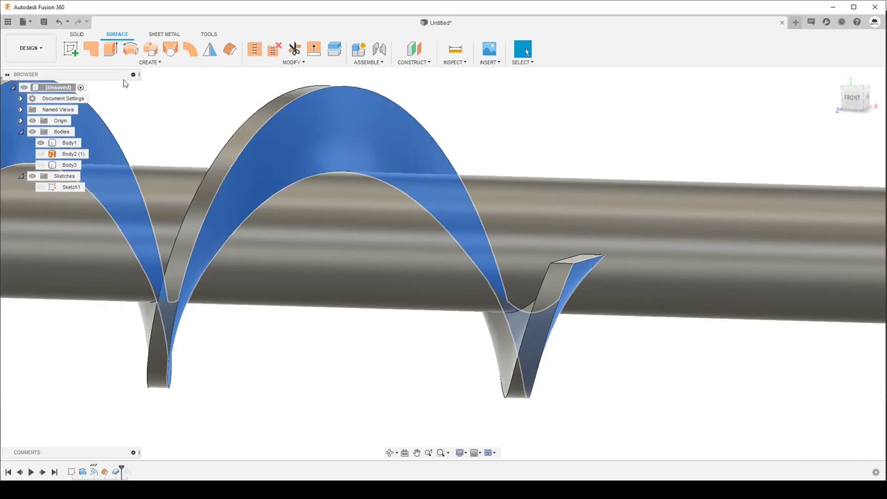
{"action": "key", "text": "Escape"}
{"action": "left_click", "coordinate": [76, 34]}
{"action": "left_click", "coordinate": [250, 168]}
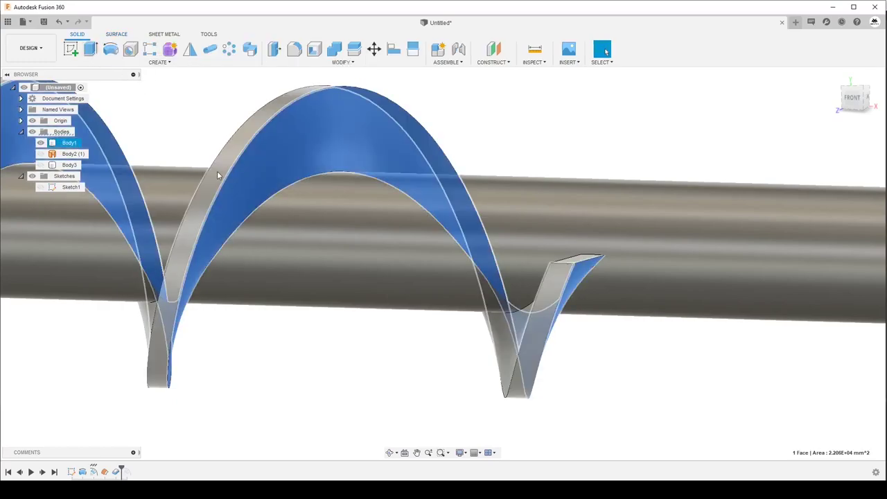
{"action": "mouse_move", "coordinate": [217, 171]}
{"action": "middle_mouse_down", "text": "shift"}
{"action": "mouse_move", "coordinate": [161, 228]}
{"action": "mouse_move", "coordinate": [291, 350]}
{"action": "middle_mouse_up", "text": "shift"}
{"action": "left_click", "coordinate": [161, 229], "text": "shift"}
{"action": "key", "text": "Delete"}
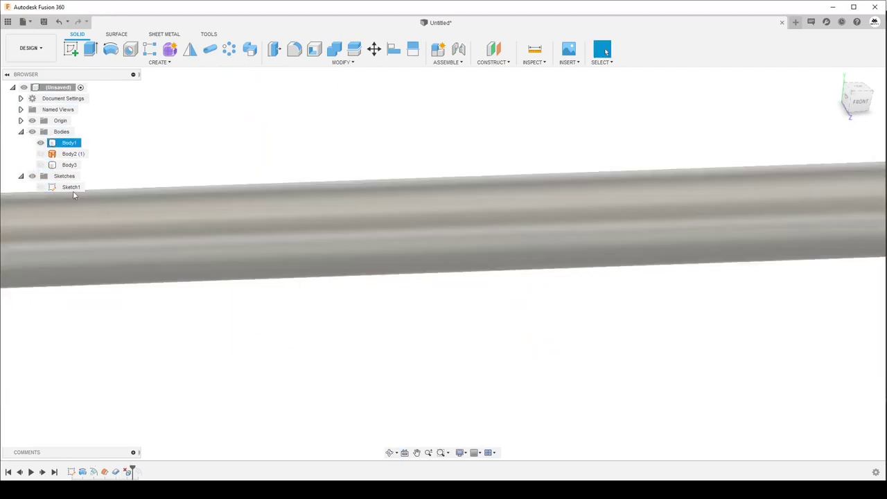
{"action": "left_click", "coordinate": [40, 165]}
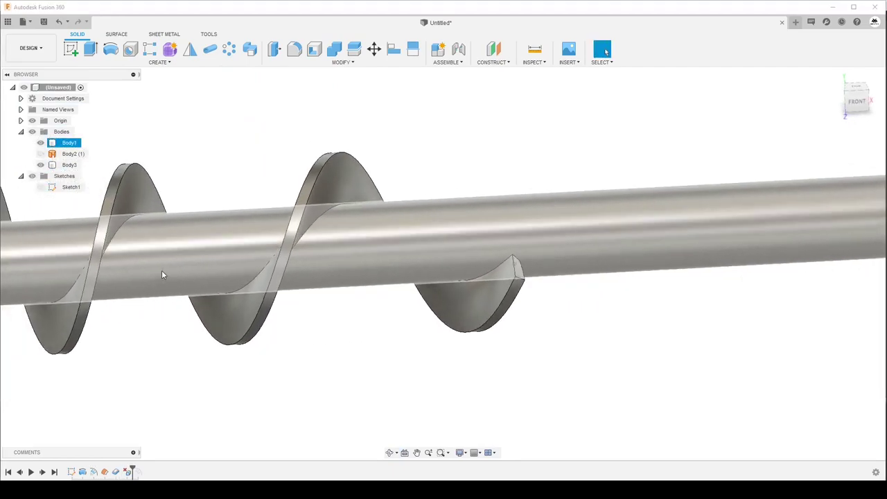
Combine Body3 into target Body1 using the Join operation
{"action": "left_click", "coordinate": [334, 54]}
{"action": "left_click", "coordinate": [743, 284]}
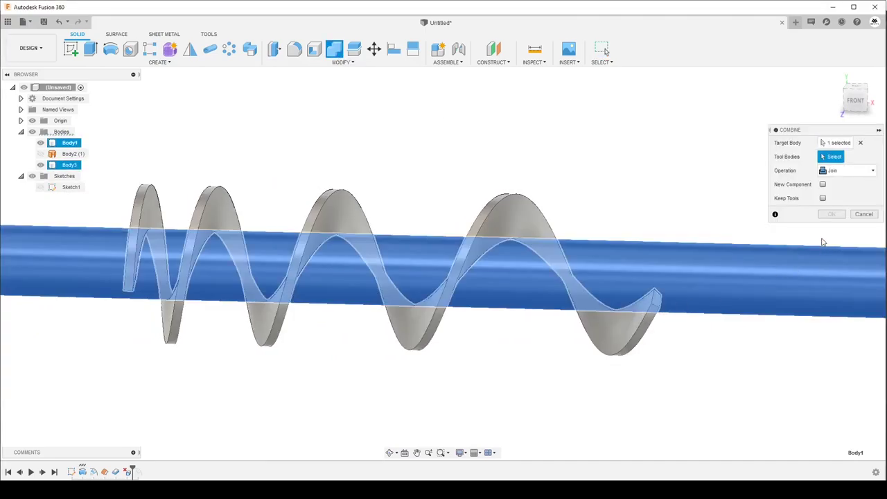
{"action": "left_click", "coordinate": [831, 215]}
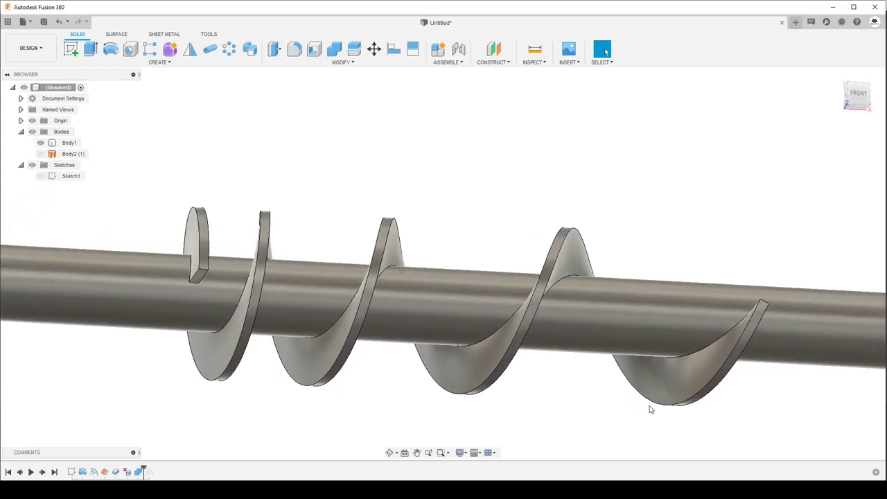
Orbit around the finished screw conveyor to inspect the joined flights
{"action": "scroll", "coordinate": [217, 280], "scroll_direction": "up", "scroll_amount": 3}
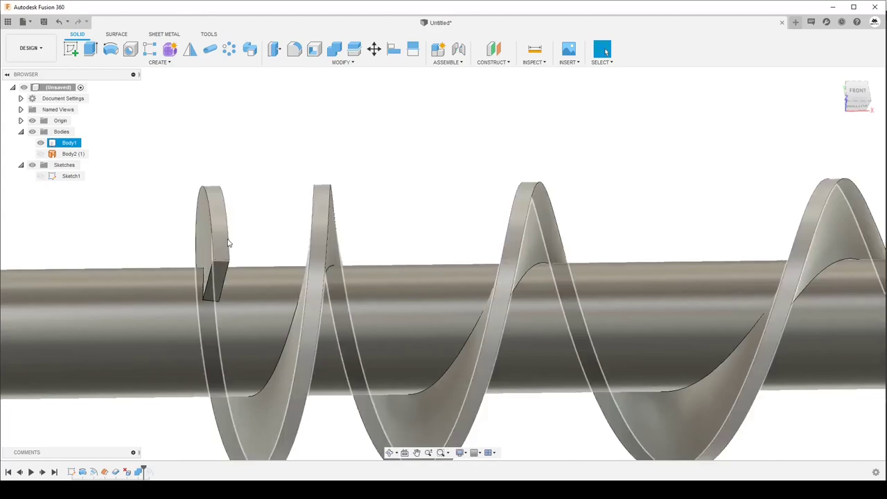
{"action": "mouse_move", "coordinate": [175, 151]}
{"action": "middle_mouse_down", "text": "shift"}
{"action": "mouse_move", "coordinate": [243, 295]}
{"action": "mouse_move", "coordinate": [217, 330]}
{"action": "mouse_move", "coordinate": [452, 258]}
{"action": "mouse_move", "coordinate": [352, 246]}
{"action": "middle_mouse_up", "text": "shift"}
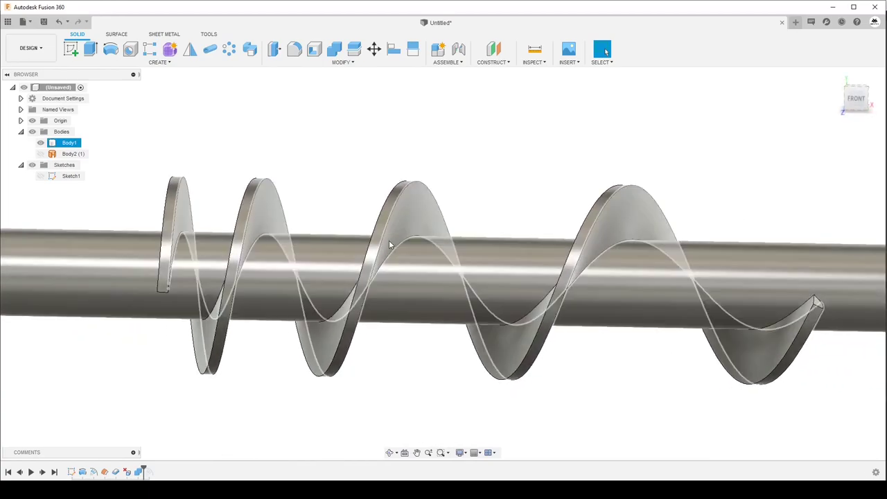
{"action": "mouse_move", "coordinate": [381, 246]}
{"action": "middle_mouse_down", "text": "shift"}
{"action": "mouse_move", "coordinate": [469, 235]}
{"action": "mouse_move", "coordinate": [559, 189]}
{"action": "middle_mouse_up", "text": "shift"}
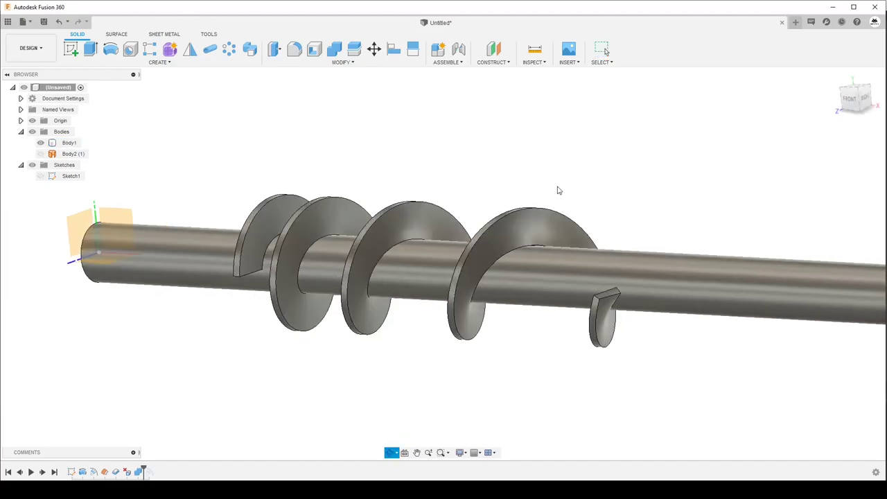